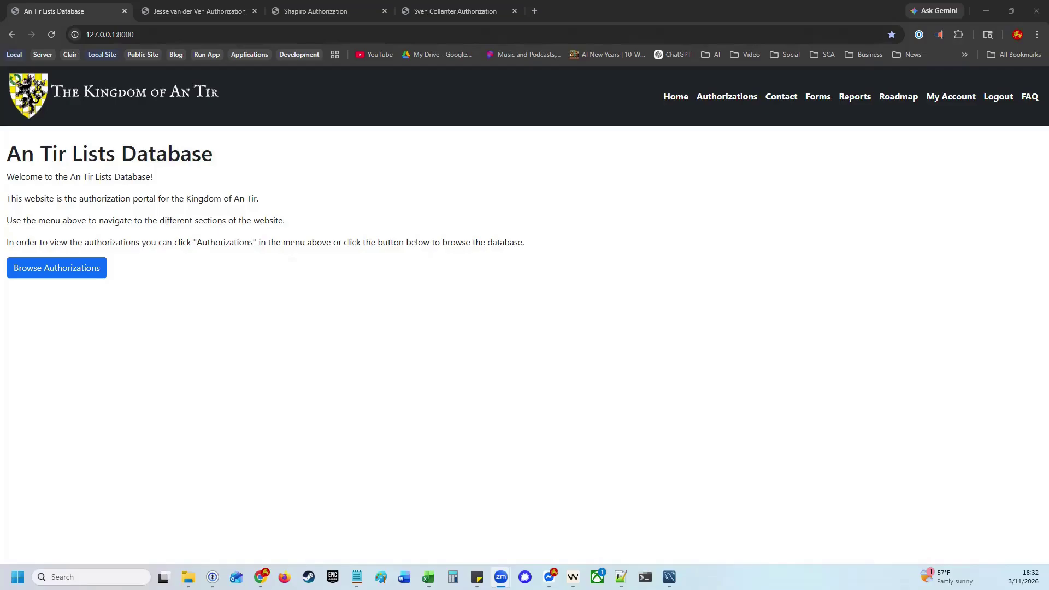
On the fighter's authorization page, submit a Cut & Thrust Two Handed Sword authorization
{"action": "left_click", "coordinate": [176, 13]}
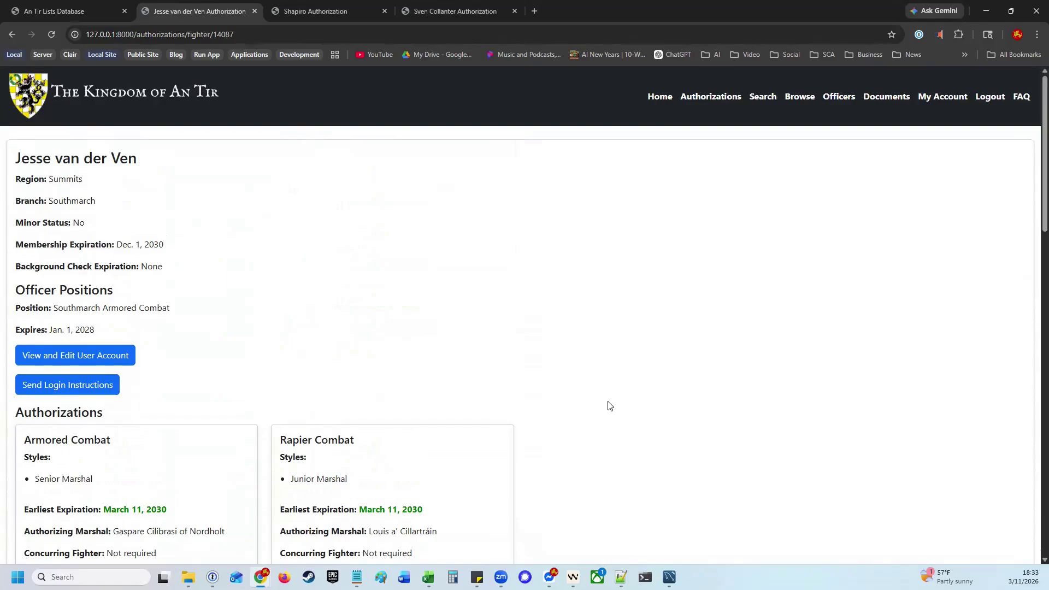
{"action": "scroll", "coordinate": [609, 405], "scroll_direction": "down", "scroll_amount": 12}
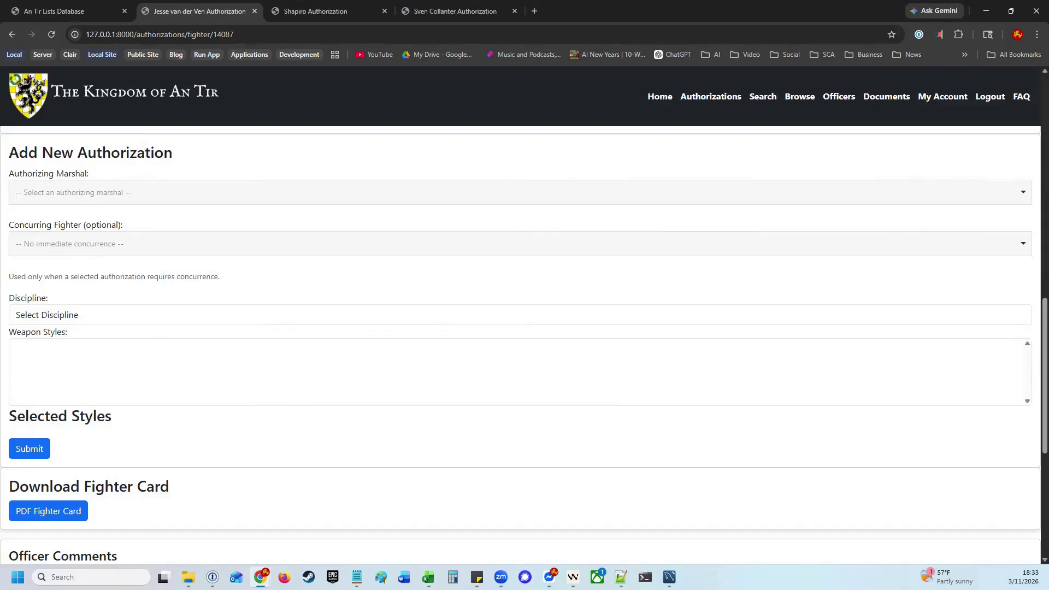
{"action": "left_click", "coordinate": [85, 314]}
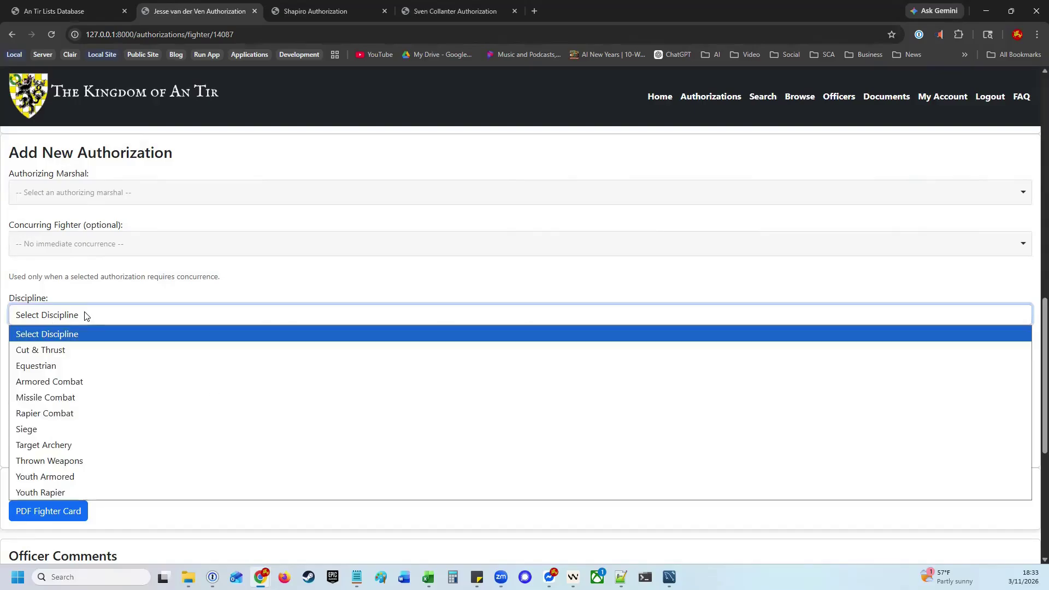
{"action": "left_click", "coordinate": [77, 349]}
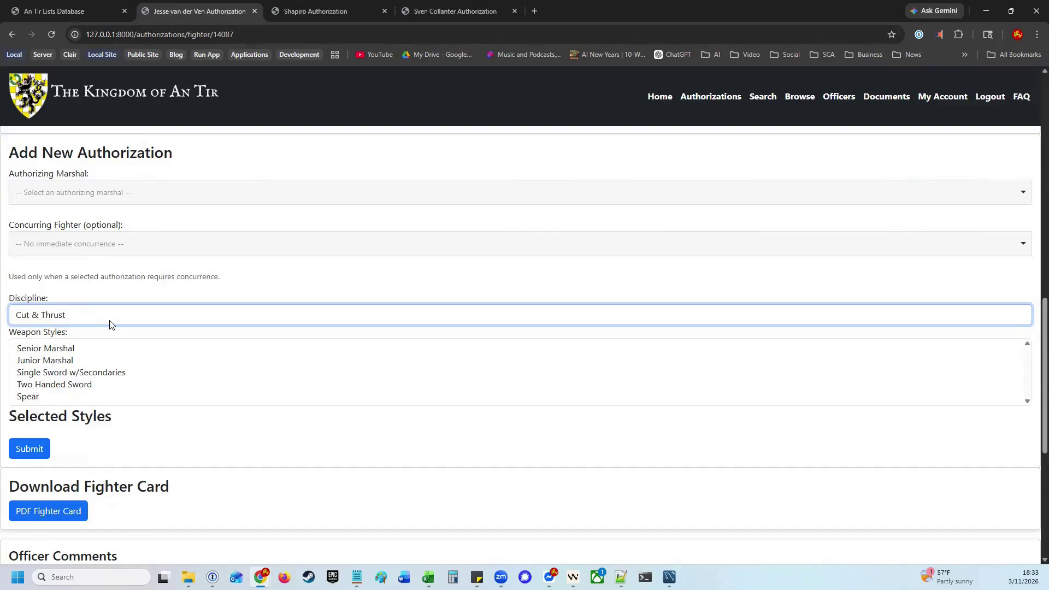
{"action": "left_click", "coordinate": [59, 386]}
{"action": "left_click", "coordinate": [30, 466]}
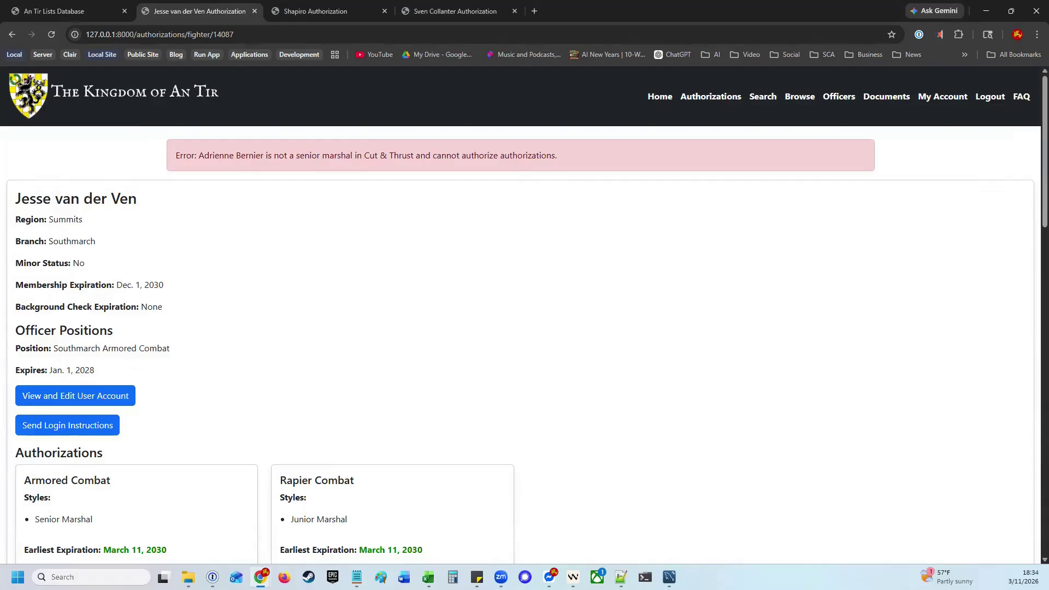
Search the authorizing marshal list and choose the marshal
{"action": "scroll", "coordinate": [290, 403], "scroll_direction": "down", "scroll_amount": 15}
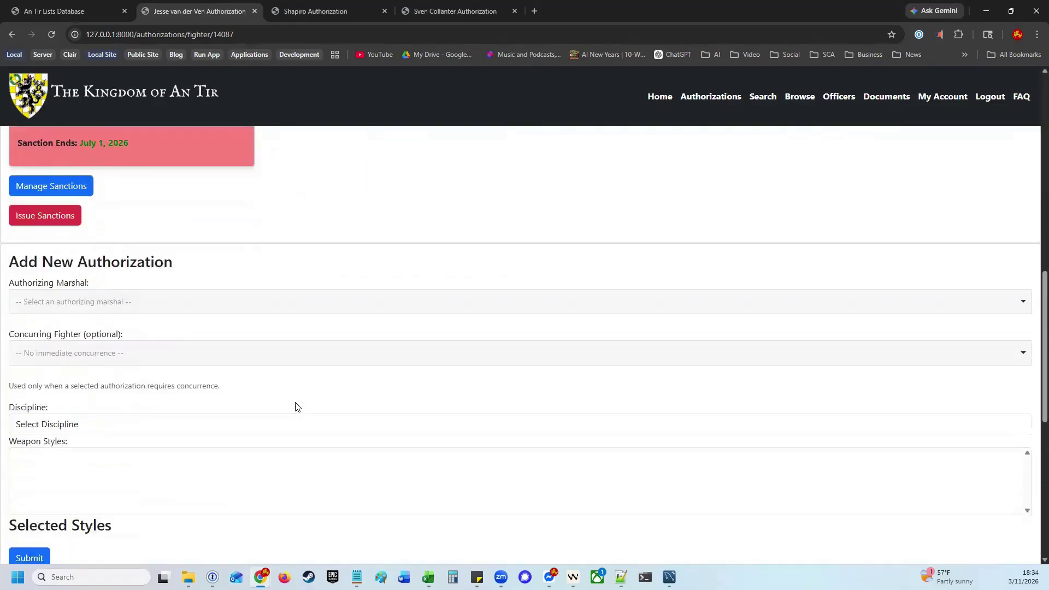
{"action": "scroll", "coordinate": [295, 407], "scroll_direction": "up", "scroll_amount": 2}
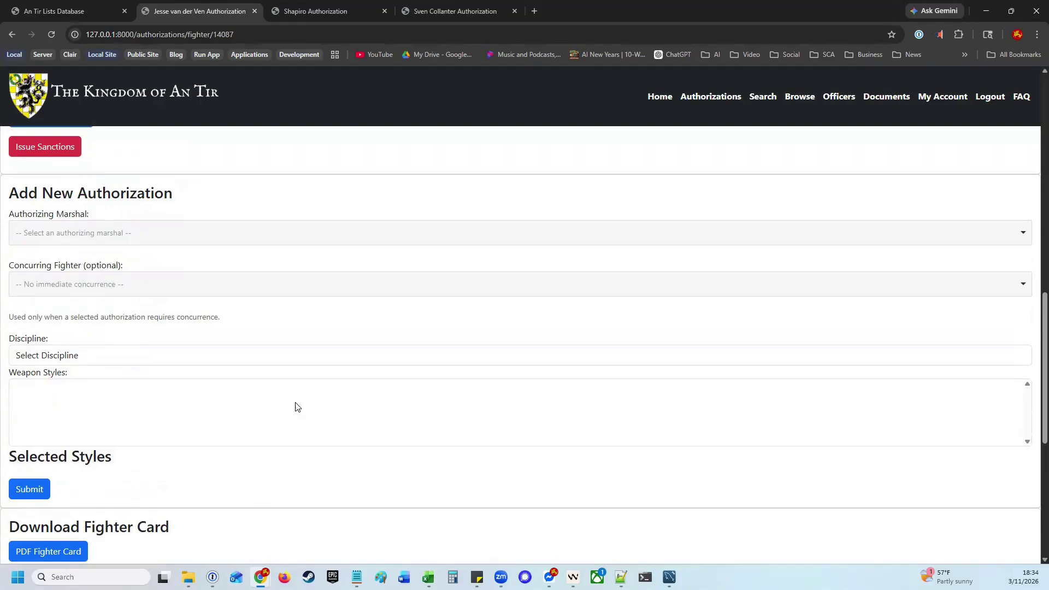
{"action": "left_click", "coordinate": [226, 235]}
{"action": "type", "text": "lol"}
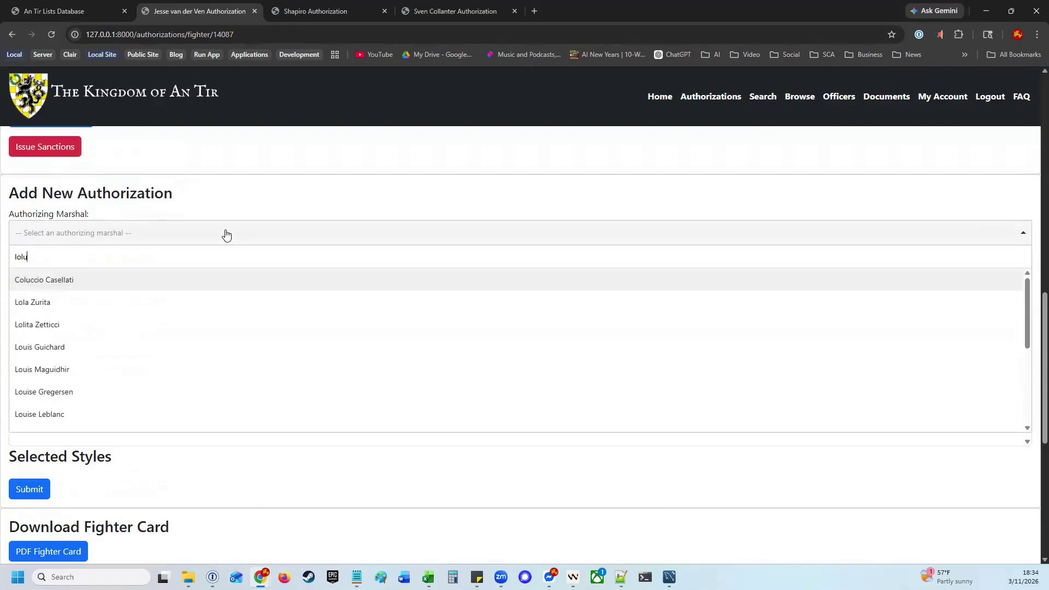
{"action": "key", "text": "BackSpace"}
{"action": "type", "text": "uis"}
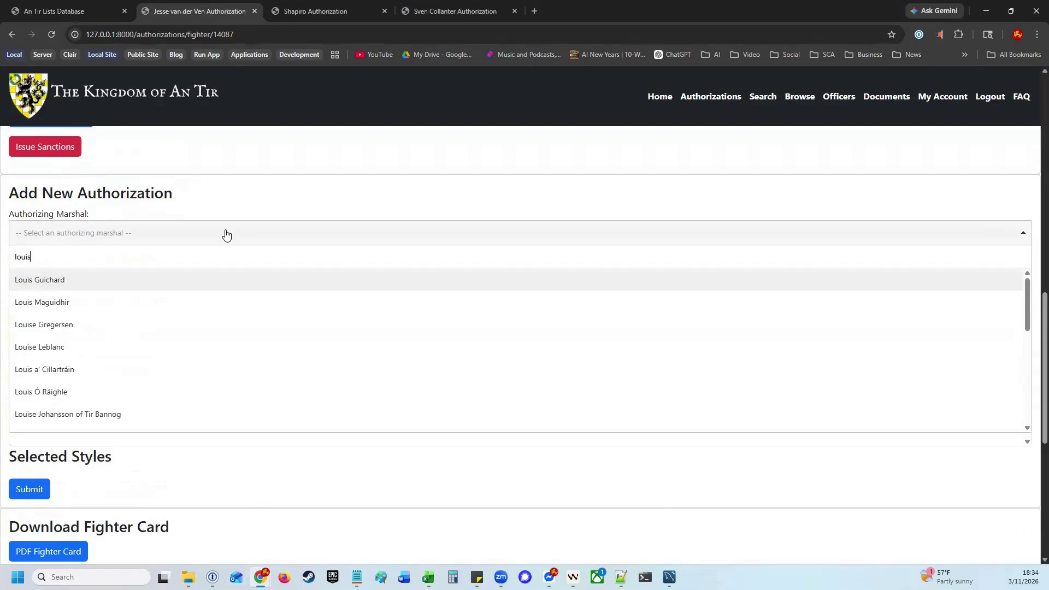
{"action": "left_click", "coordinate": [124, 374]}
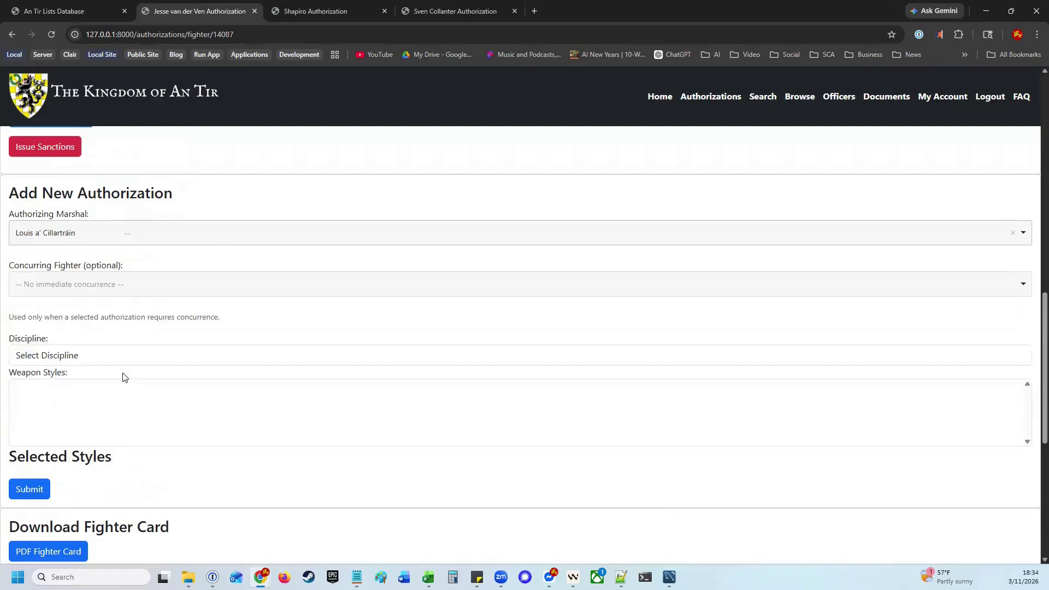
Select Cut & Thrust with Two Handed Sword, add a concurring fighter, and submit
{"action": "left_click", "coordinate": [86, 357]}
{"action": "left_click", "coordinate": [60, 392]}
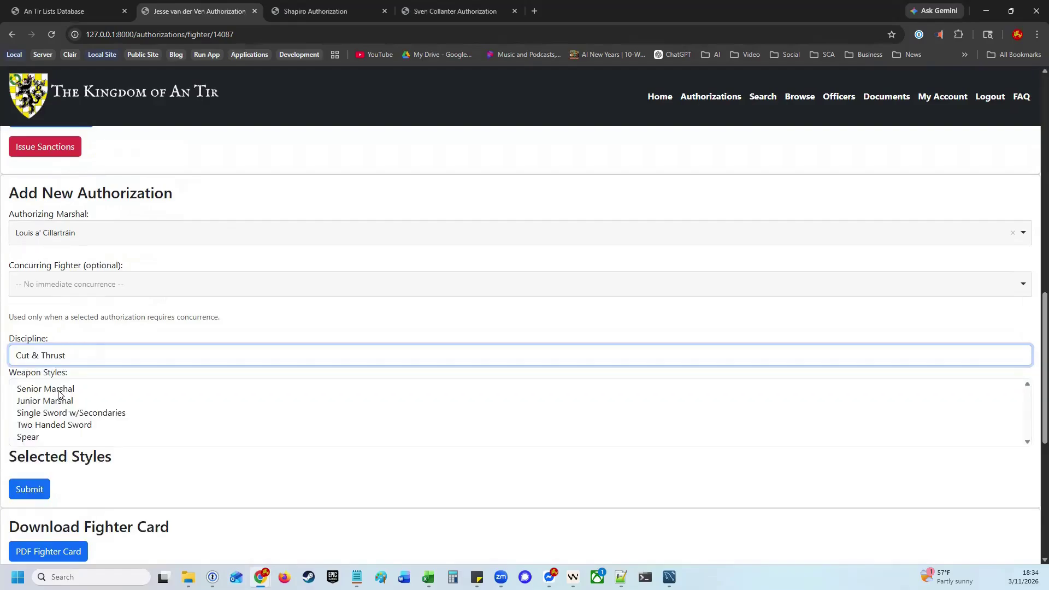
{"action": "left_click", "coordinate": [46, 427]}
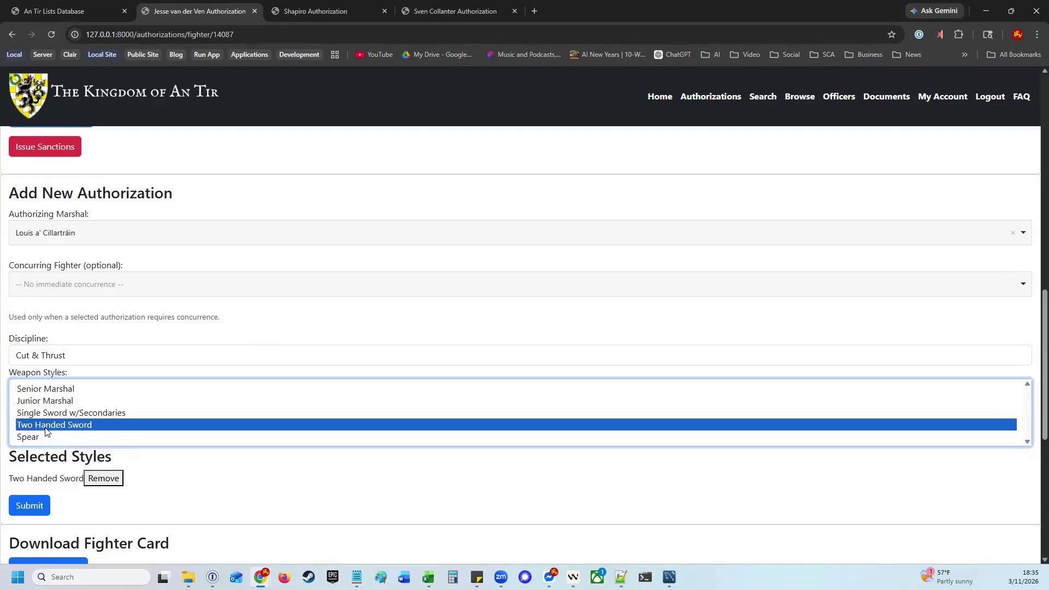
{"action": "left_click", "coordinate": [123, 293]}
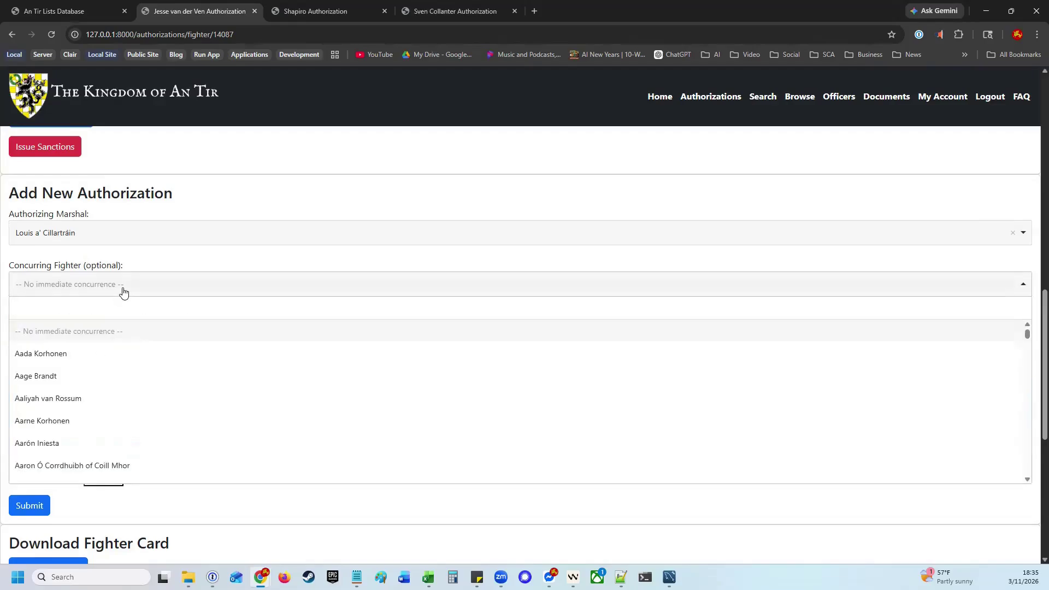
{"action": "left_click", "coordinate": [56, 353]}
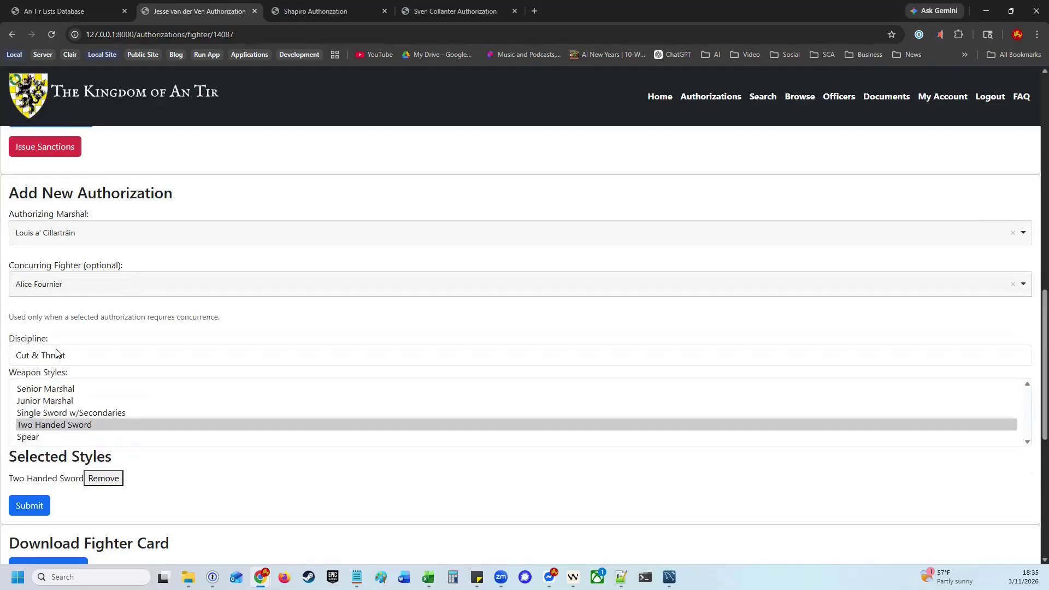
{"action": "left_click", "coordinate": [34, 508]}
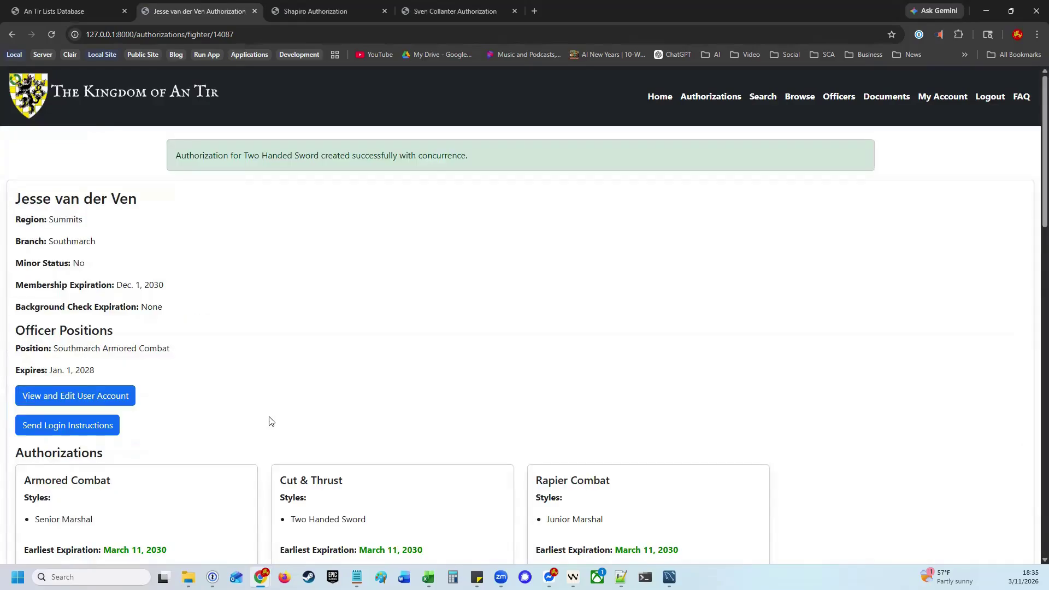
{"action": "scroll", "coordinate": [335, 415], "scroll_direction": "down", "scroll_amount": 2}
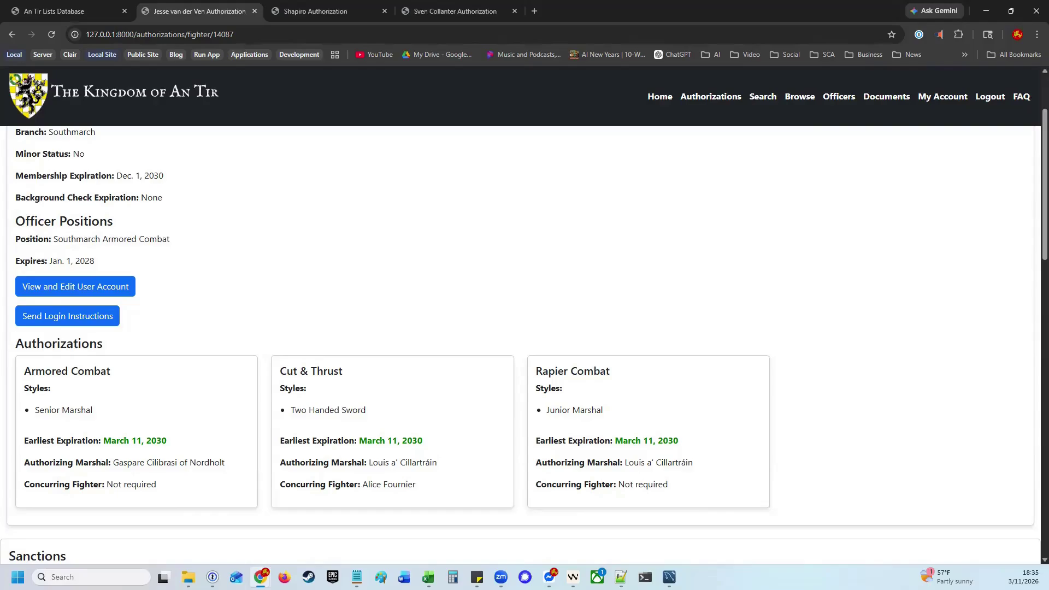
{"action": "scroll", "coordinate": [247, 412], "scroll_direction": "down", "scroll_amount": 12}
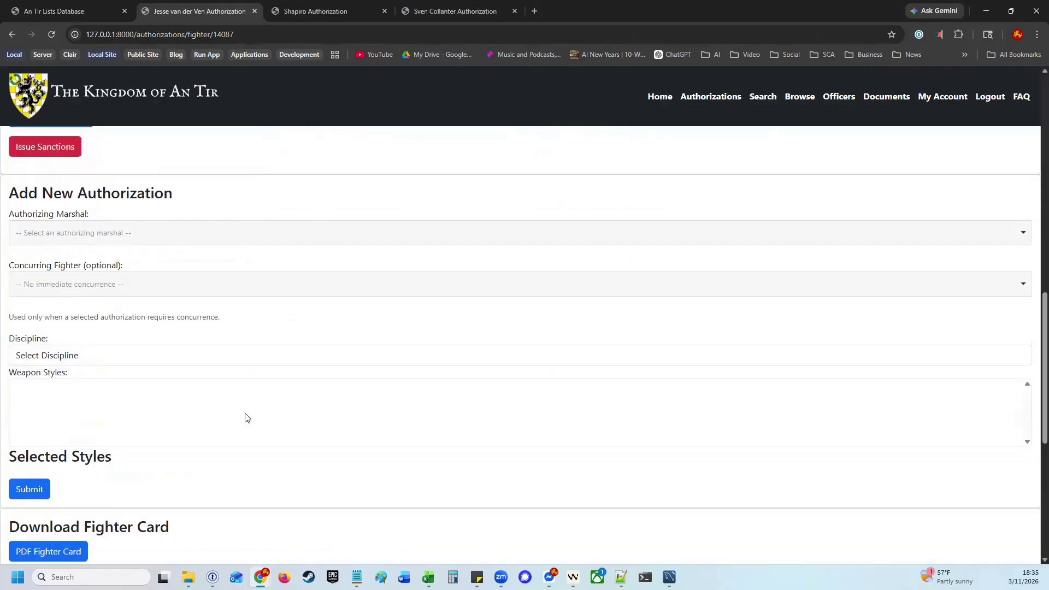
Request a Youth Armored Senior Marshal promotion with a searched authorizing marshal
{"action": "left_click", "coordinate": [133, 234]}
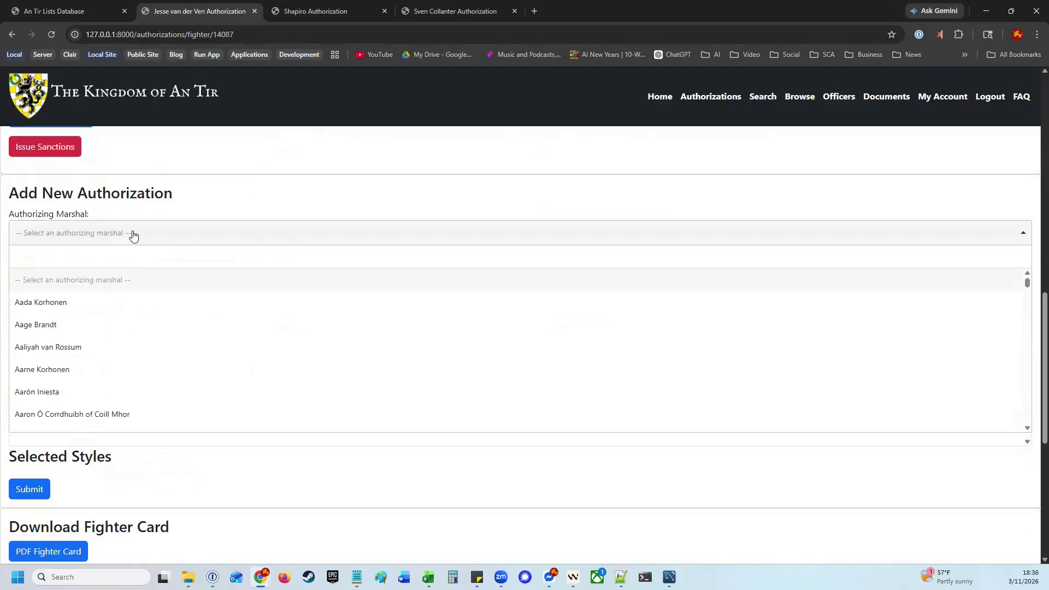
{"action": "type", "text": "anast"}
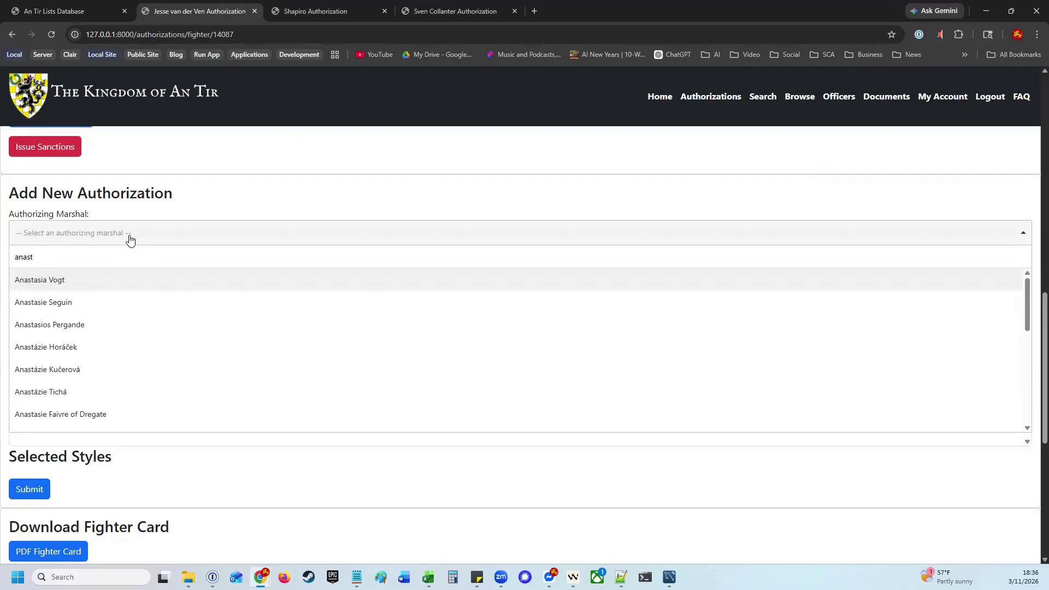
{"action": "scroll", "coordinate": [111, 333], "scroll_direction": "down", "scroll_amount": 1}
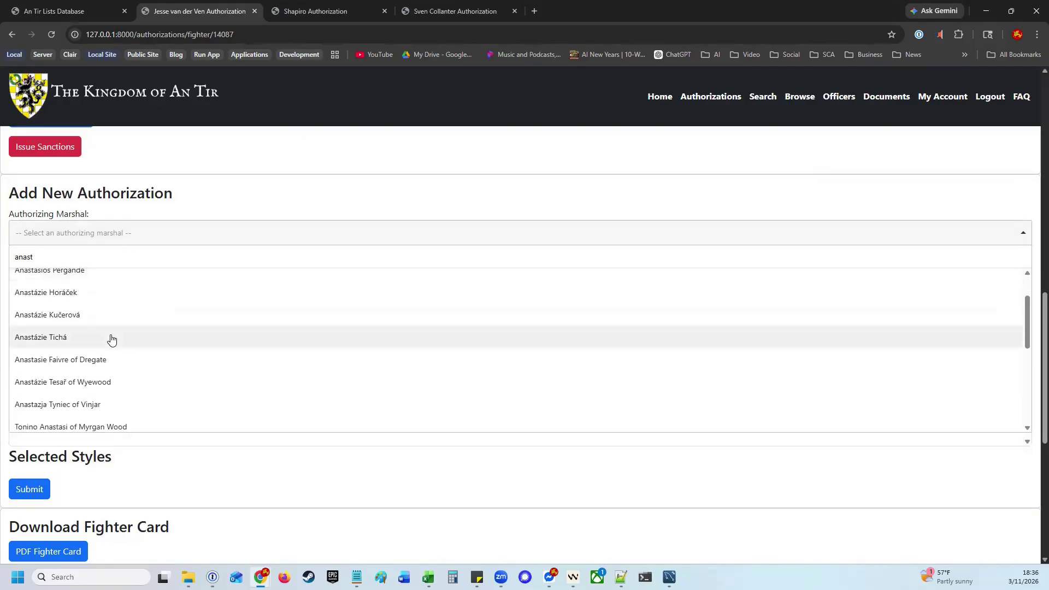
{"action": "left_click", "coordinate": [94, 385]}
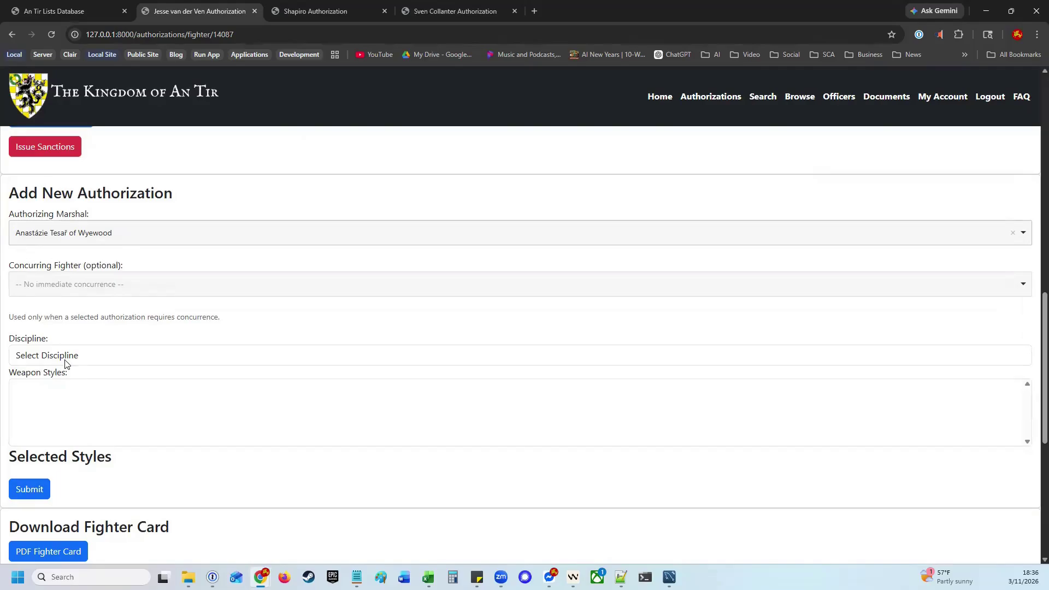
{"action": "left_click", "coordinate": [97, 361]}
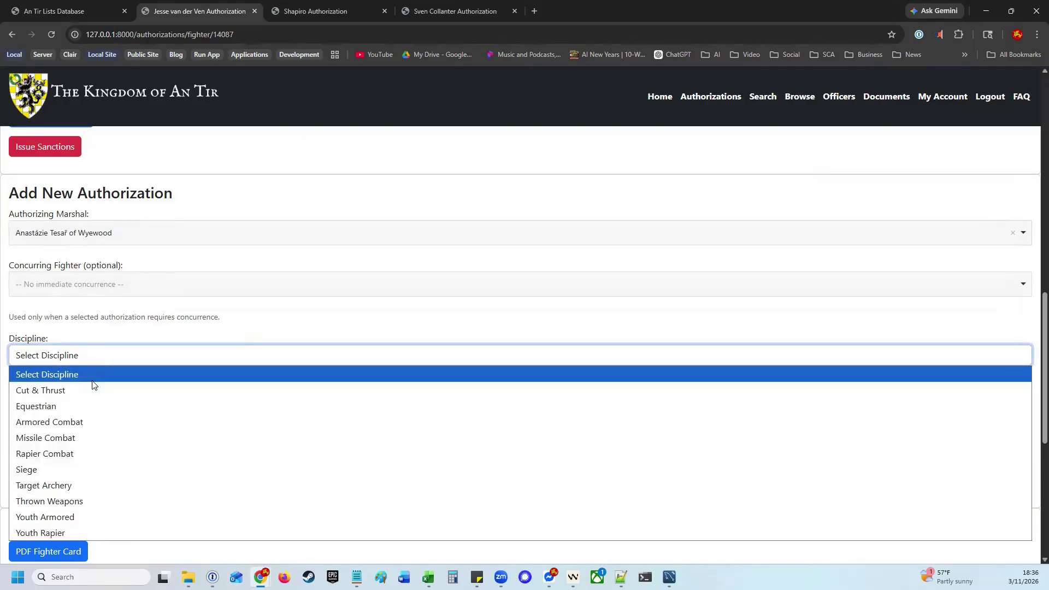
{"action": "left_click", "coordinate": [68, 519]}
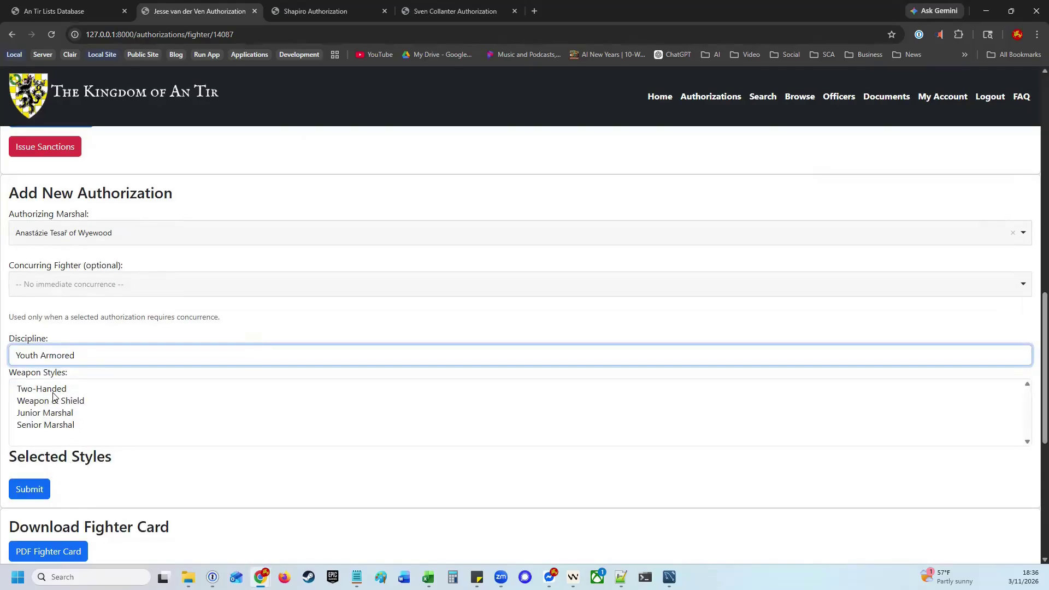
{"action": "left_click", "coordinate": [53, 425]}
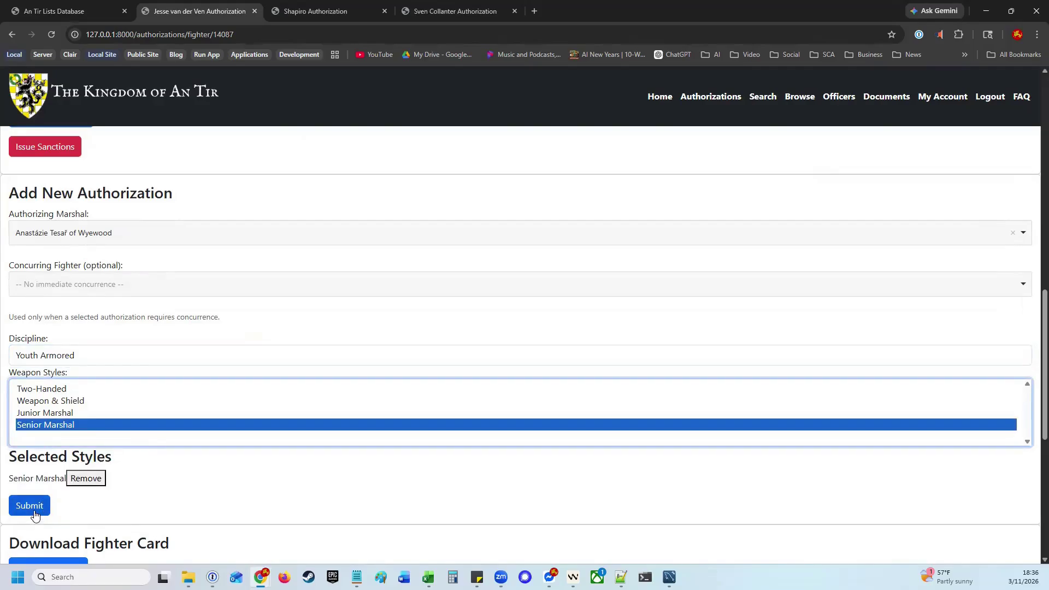
{"action": "left_click", "coordinate": [30, 506]}
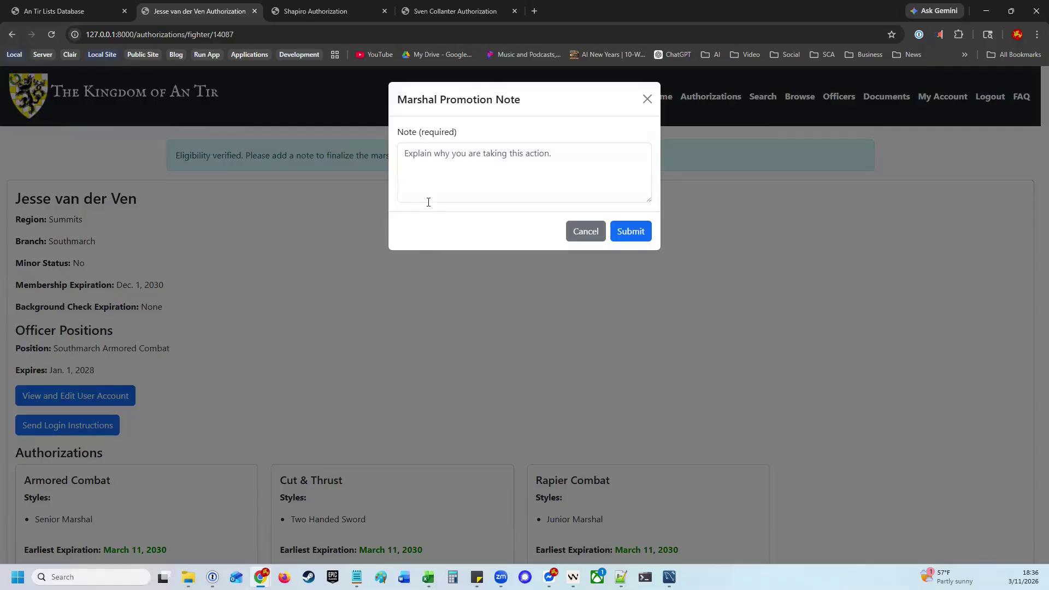
Submit the promotion note 'He is qualified to be a marshal'
{"action": "left_click", "coordinate": [452, 176]}
{"action": "type", "text": "She is"}
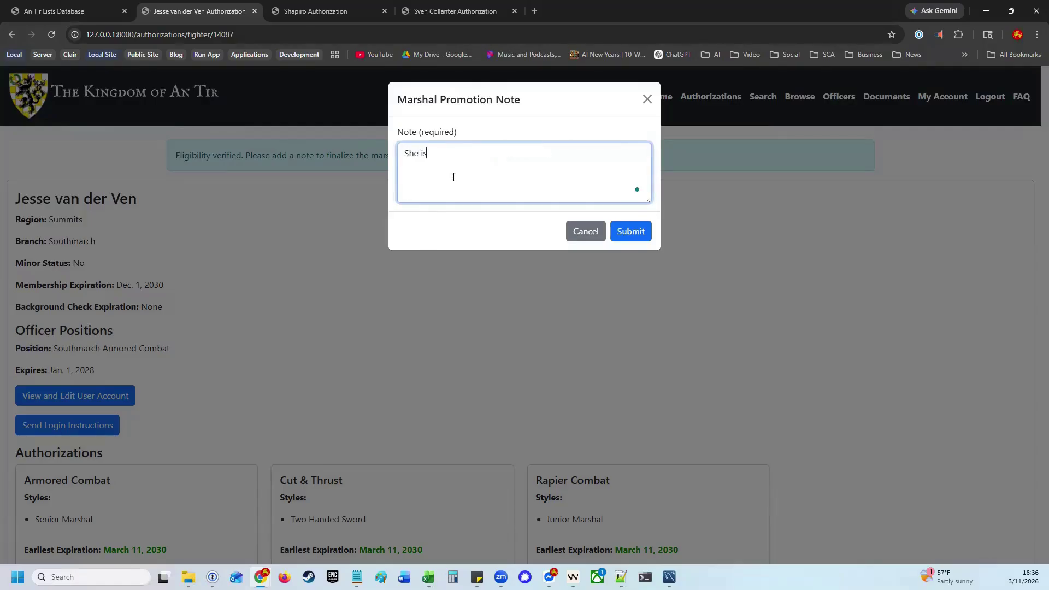
{"action": "type", "text": " qualifie"}
{"action": "key", "text": "BackSpace"}
{"action": "key", "text": "BackSpace"}
{"action": "key", "text": "BackSpace"}
{"action": "key", "text": "BackSpace"}
{"action": "key", "text": "BackSpace"}
{"action": "key", "text": "BackSpace"}
{"action": "key", "text": "BackSpace"}
{"action": "key", "text": "BackSpace"}
{"action": "key", "text": "BackSpace"}
{"action": "key", "text": "BackSpace"}
{"action": "key", "text": "BackSpace"}
{"action": "key", "text": "BackSpace"}
{"action": "key", "text": "BackSpace"}
{"action": "key", "text": "BackSpace"}
{"action": "key", "text": "BackSpace"}
{"action": "type", "text": "He is qualified to be a marshal"}
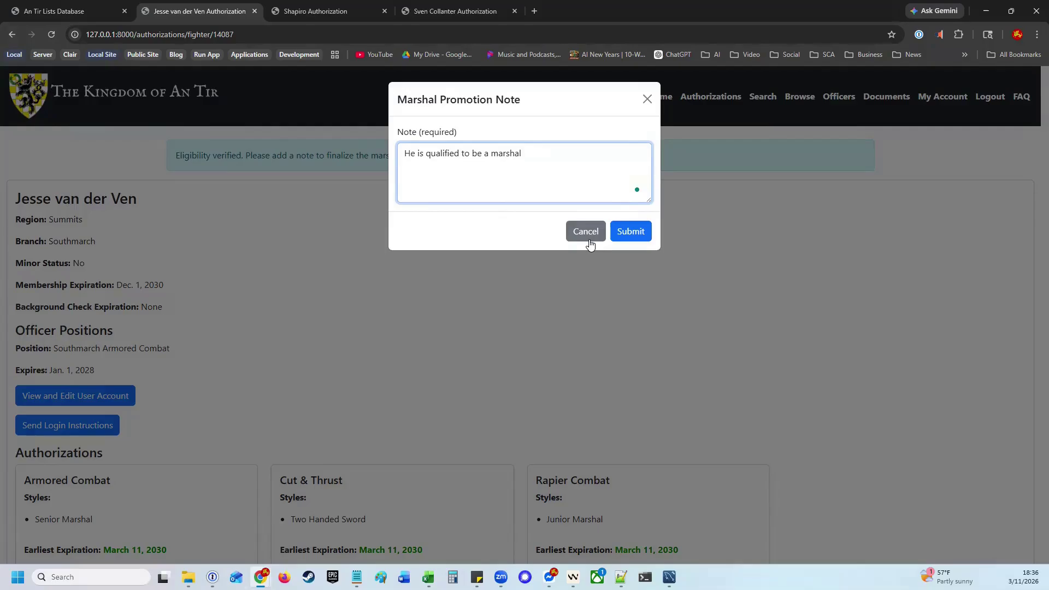
{"action": "left_click", "coordinate": [635, 231]}
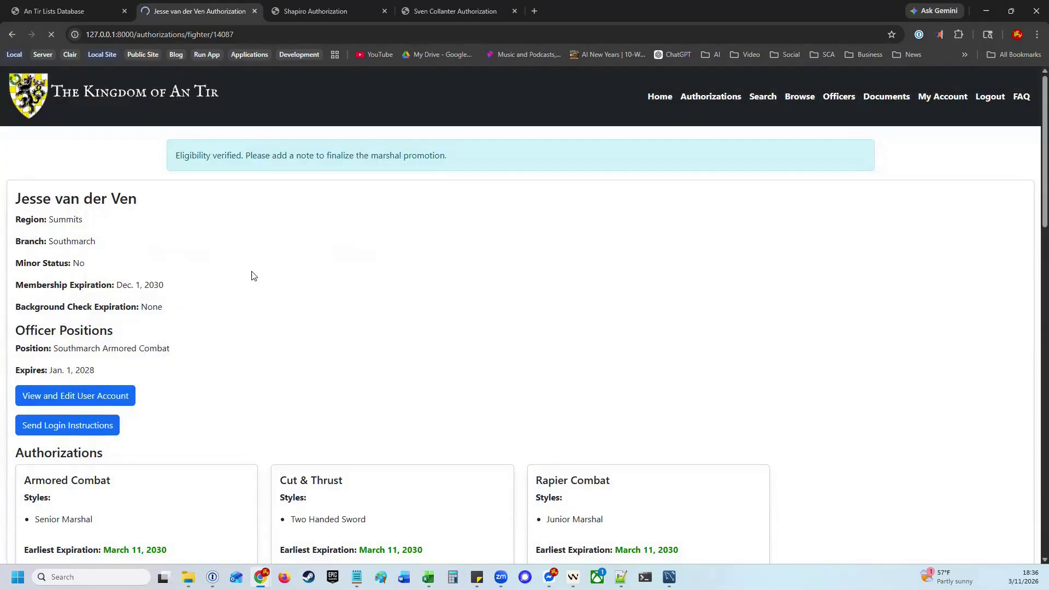
Approve the pending Youth Armored authorization as the pasted marshal
{"action": "scroll", "coordinate": [257, 274], "scroll_direction": "down", "scroll_amount": 10}
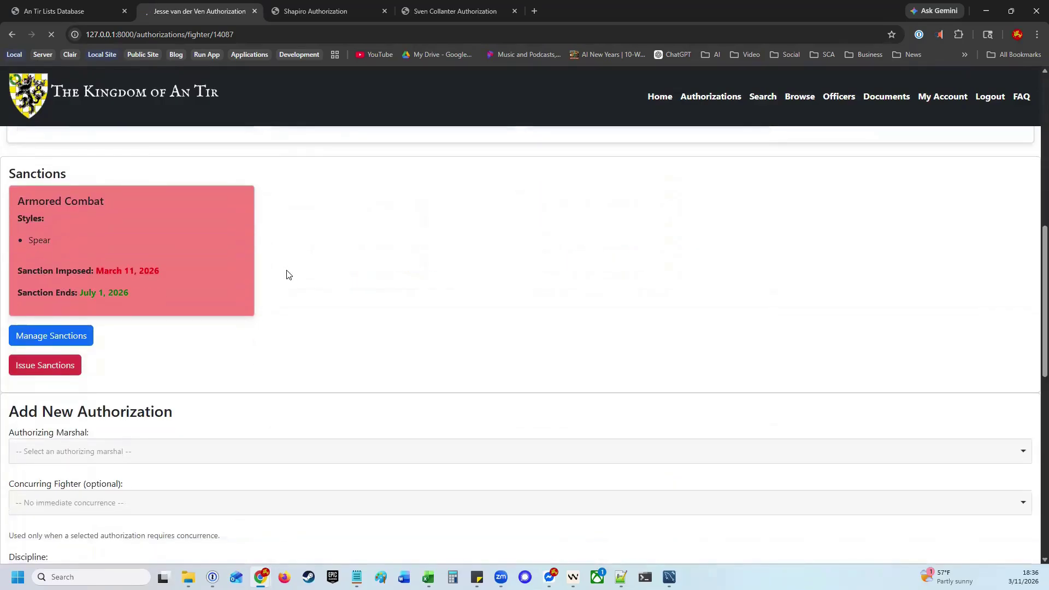
{"action": "scroll", "coordinate": [288, 274], "scroll_direction": "up", "scroll_amount": 4}
{"action": "scroll", "coordinate": [276, 265], "scroll_direction": "down", "scroll_amount": 5}
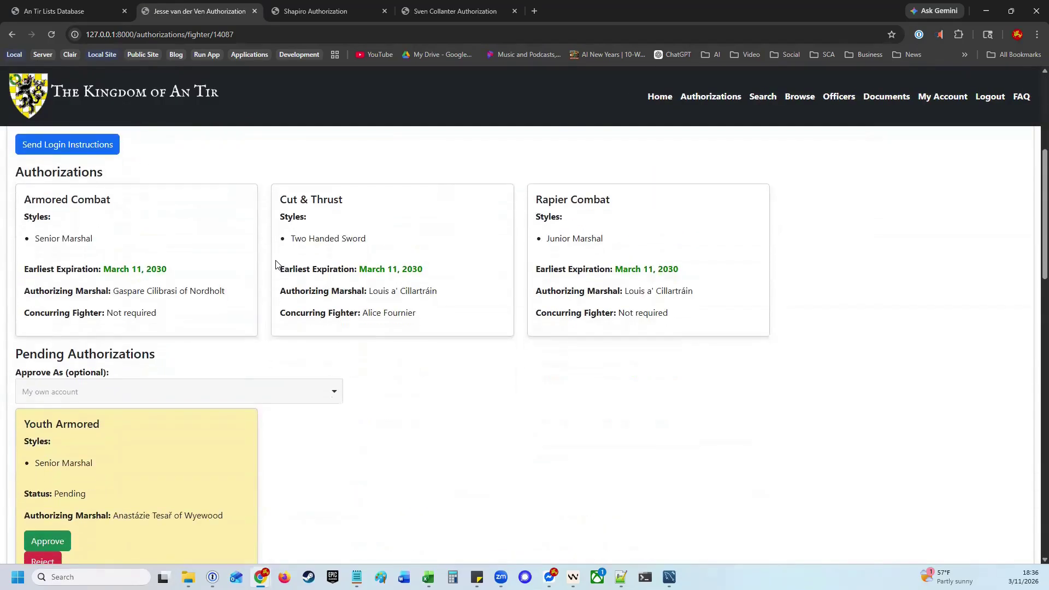
{"action": "scroll", "coordinate": [276, 265], "scroll_direction": "down", "scroll_amount": 3}
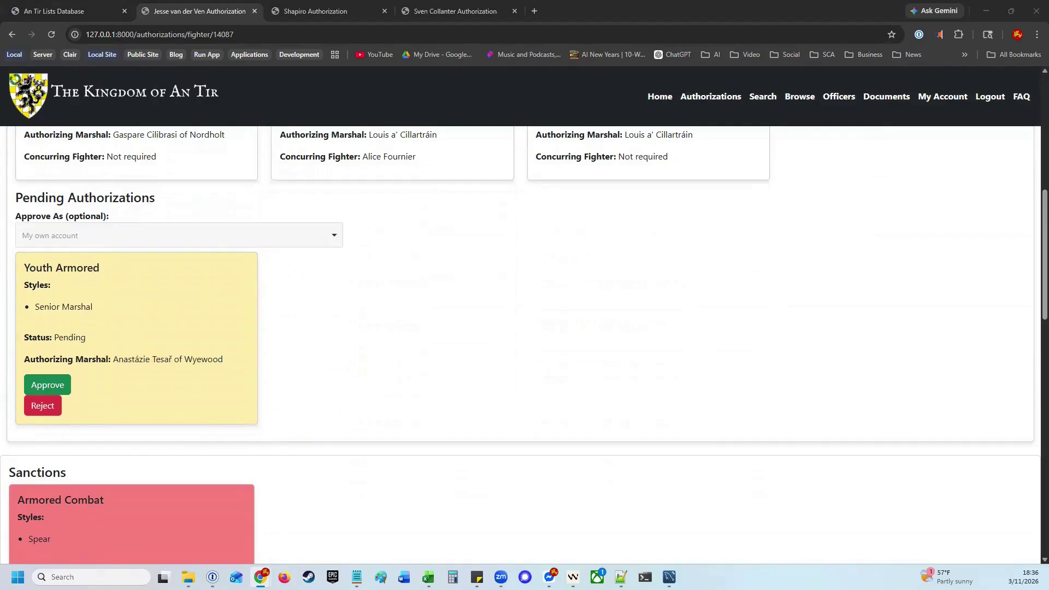
{"action": "left_click", "coordinate": [117, 241]}
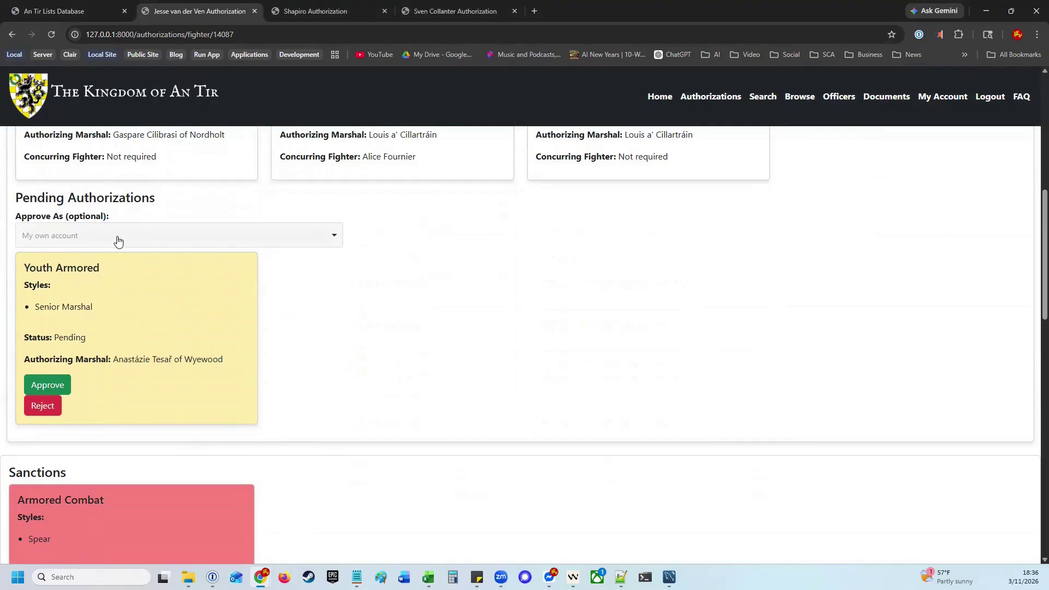
{"action": "left_click", "coordinate": [123, 281]}
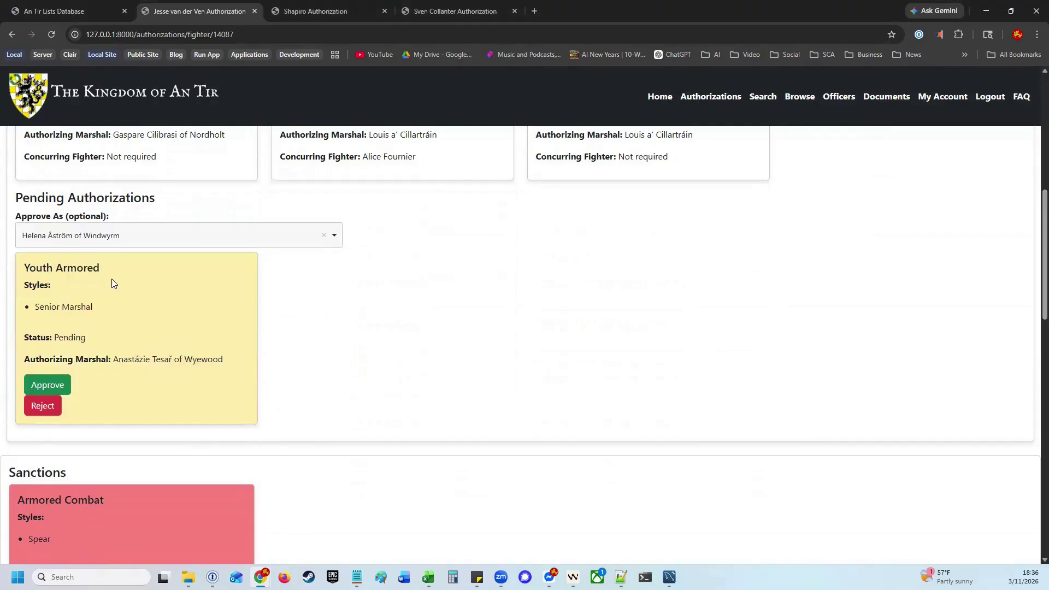
{"action": "left_click", "coordinate": [54, 384]}
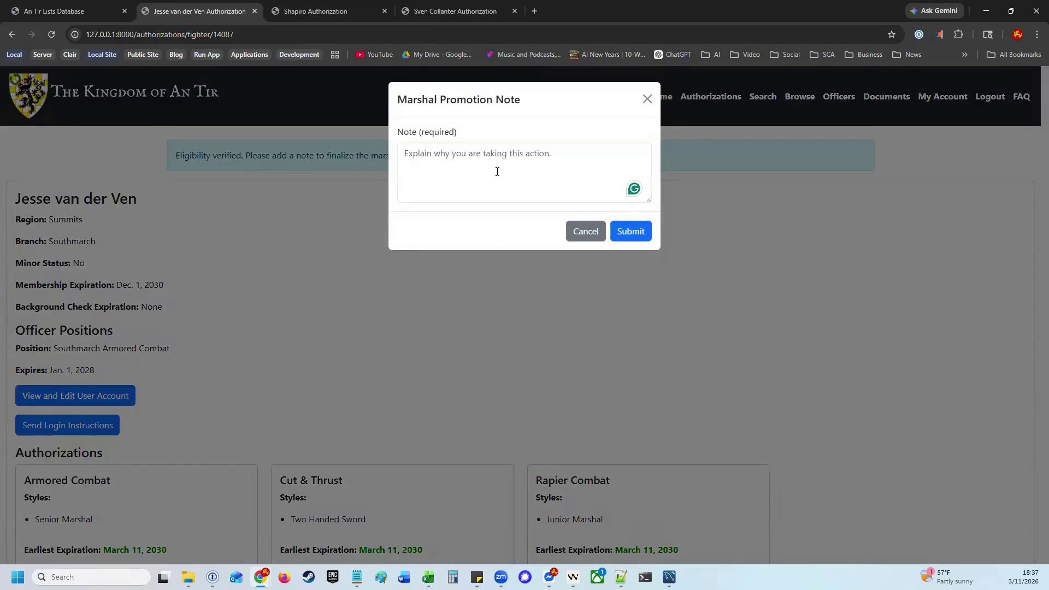
Submit the approval note 'He knows what he is doing.'
{"action": "type", "text": "He kno"}
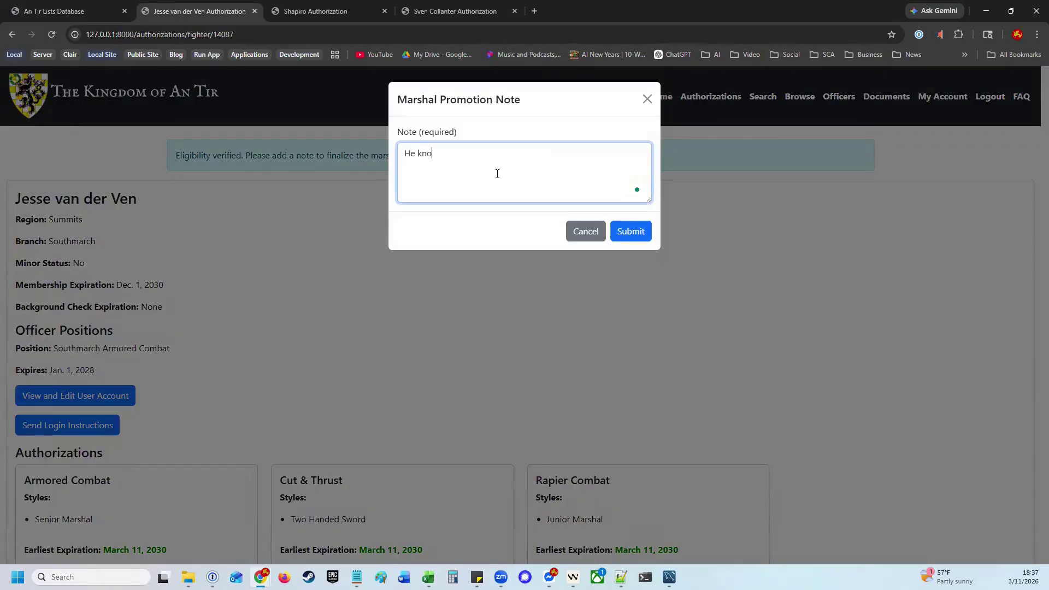
{"action": "type", "text": "ws what he is doing."}
{"action": "left_click", "coordinate": [631, 232]}
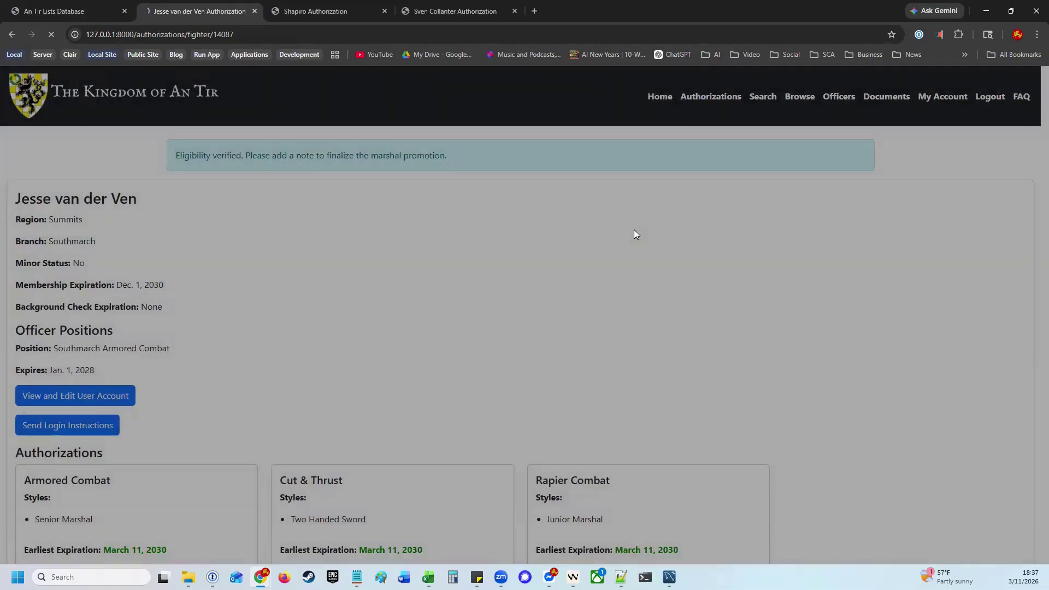
{"action": "scroll", "coordinate": [541, 223], "scroll_direction": "down", "scroll_amount": 6}
{"action": "scroll", "coordinate": [358, 231], "scroll_direction": "down", "scroll_amount": 3}
{"action": "scroll", "coordinate": [288, 247], "scroll_direction": "up", "scroll_amount": 1}
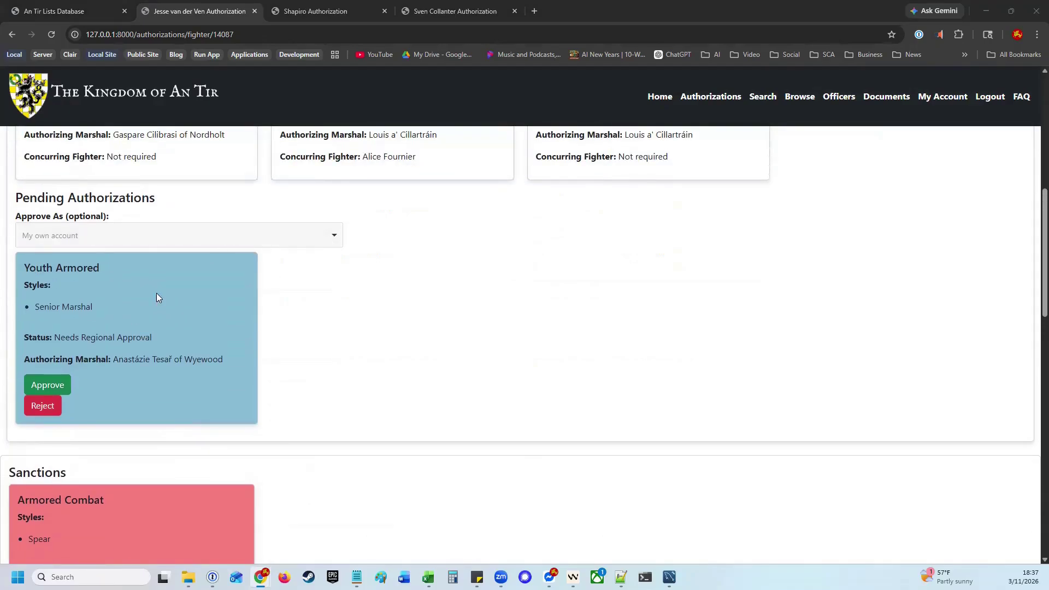
Approve the Youth Armored authorization as a second, searched-for marshal
{"action": "left_click", "coordinate": [212, 244]}
{"action": "type", "text": "Olsson"}
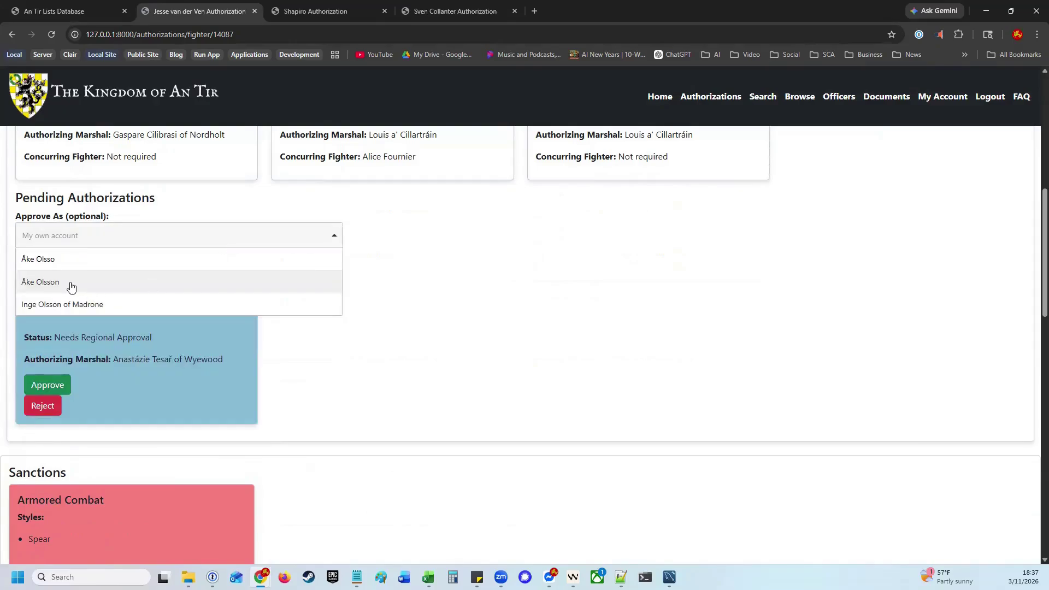
{"action": "left_click", "coordinate": [71, 283]}
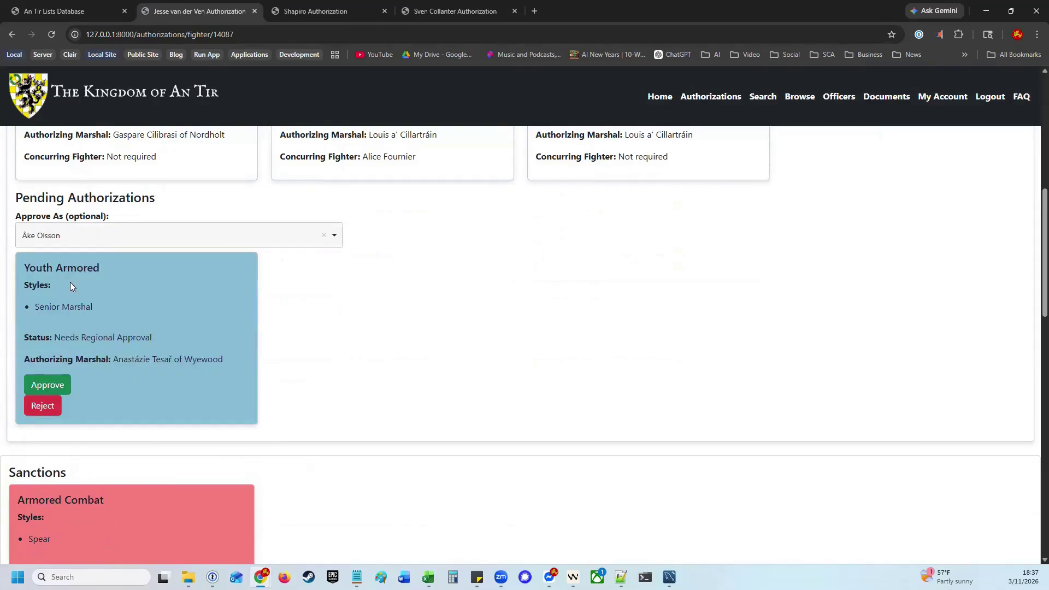
{"action": "left_click", "coordinate": [60, 387]}
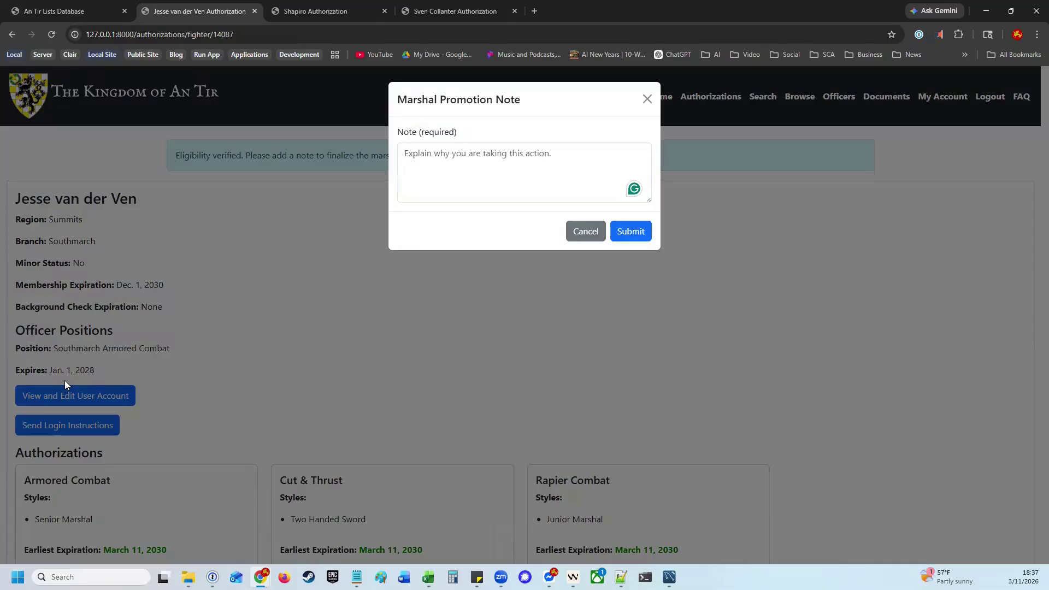
Submit the note 'I am confident in his skills.' and go to the fighter's user account page
{"action": "left_click", "coordinate": [514, 167]}
{"action": "type", "text": "I"}
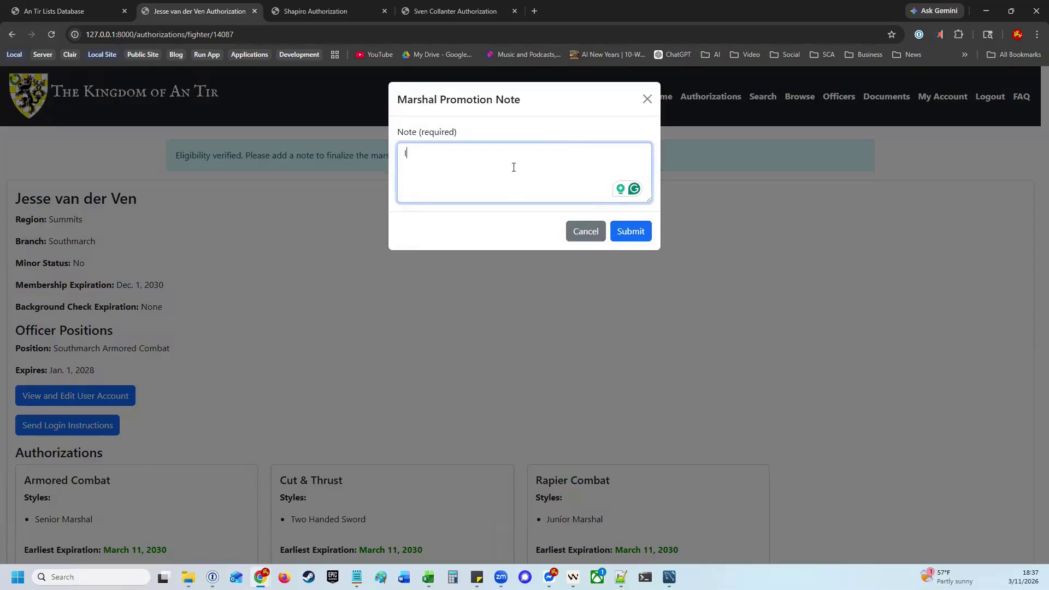
{"action": "type", "text": " am confiden"}
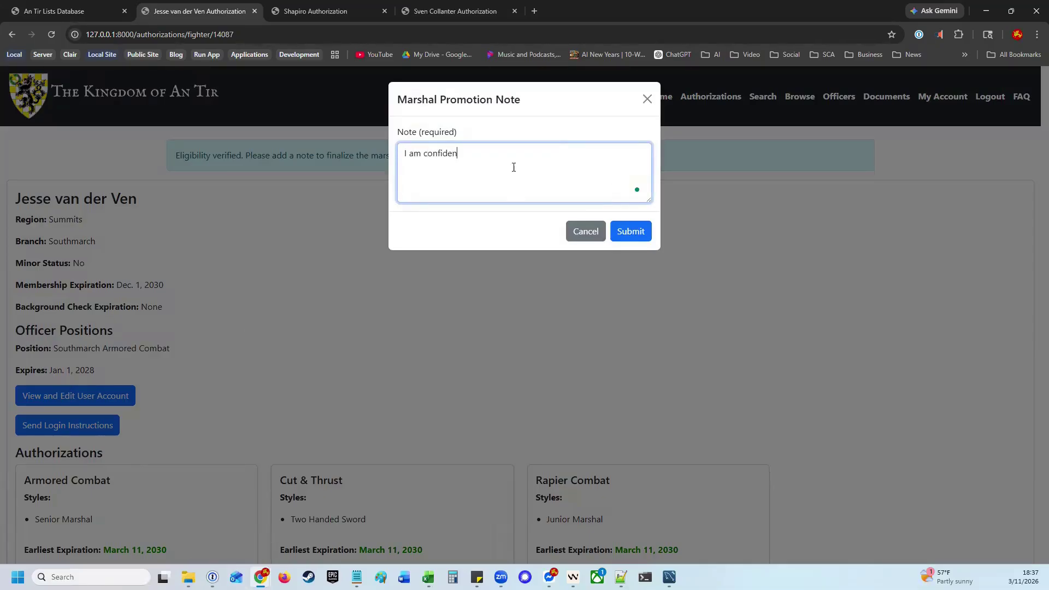
{"action": "type", "text": "t in his skills."}
{"action": "left_click", "coordinate": [621, 230]}
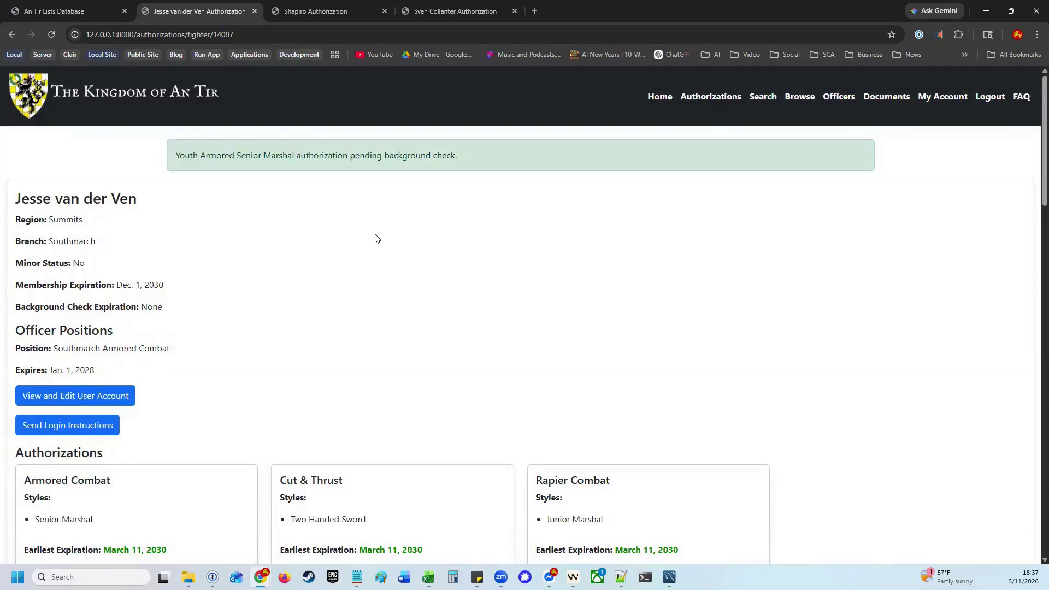
{"action": "scroll", "coordinate": [281, 297], "scroll_direction": "down", "scroll_amount": 7}
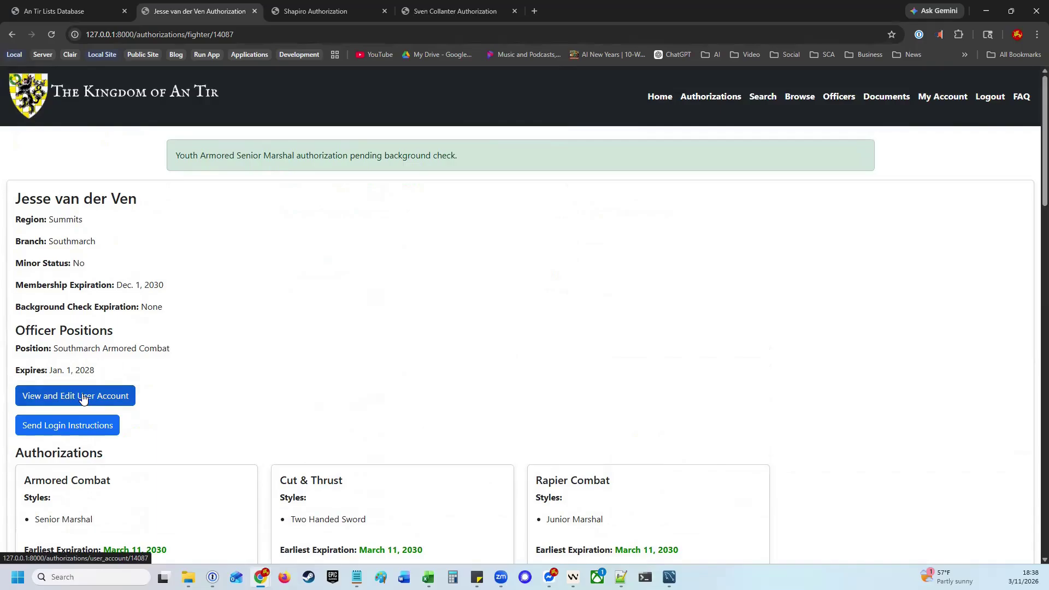
{"action": "left_click", "coordinate": [83, 399]}
Scroll through the Edit Your Information form down to Save Changes
{"action": "scroll", "coordinate": [222, 415], "scroll_direction": "down", "scroll_amount": 6}
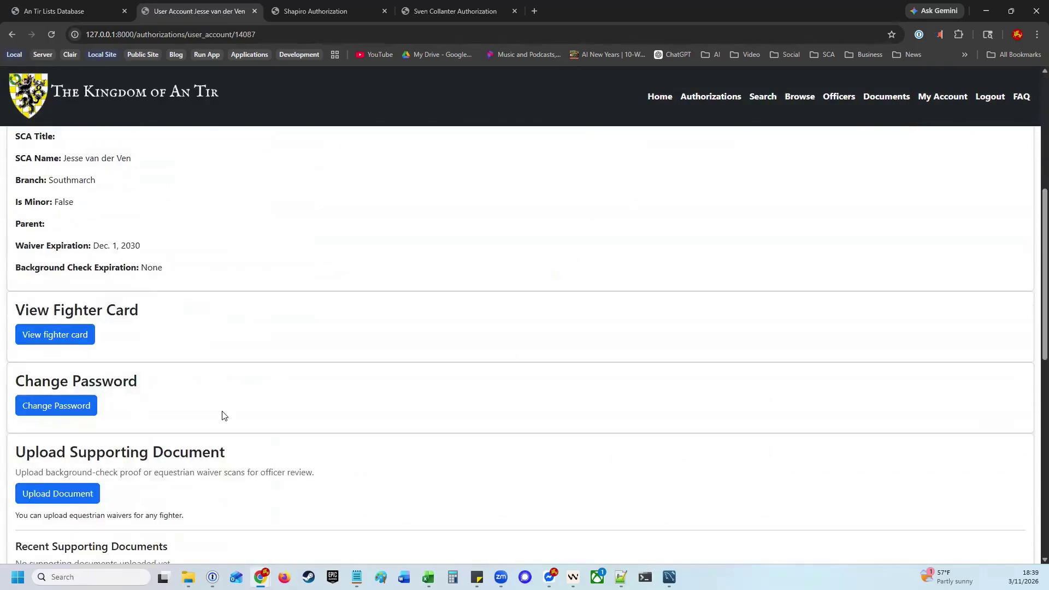
{"action": "scroll", "coordinate": [223, 415], "scroll_direction": "down", "scroll_amount": 8}
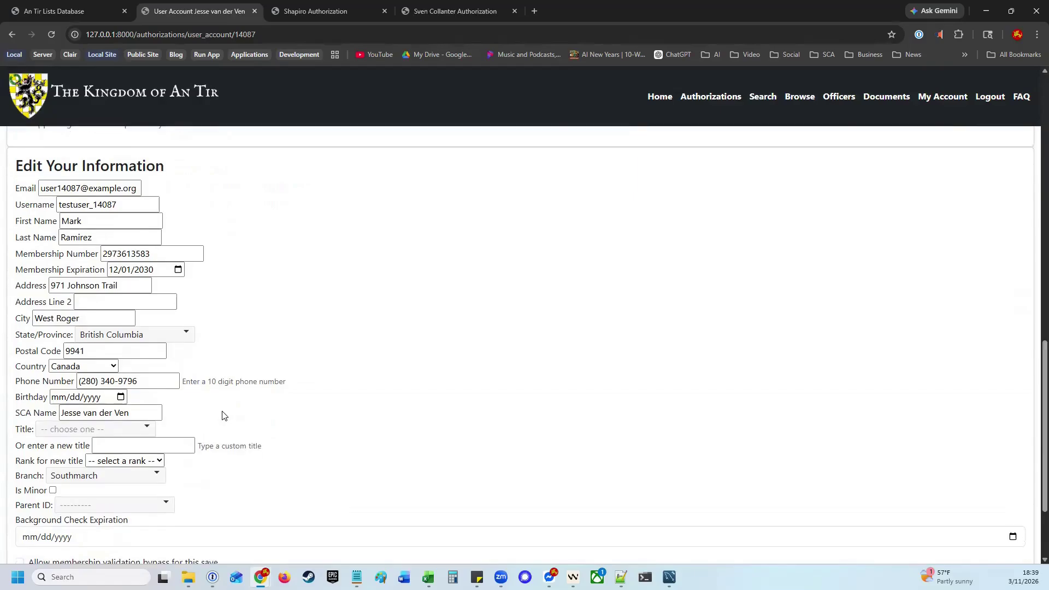
{"action": "scroll", "coordinate": [222, 415], "scroll_direction": "down", "scroll_amount": 3}
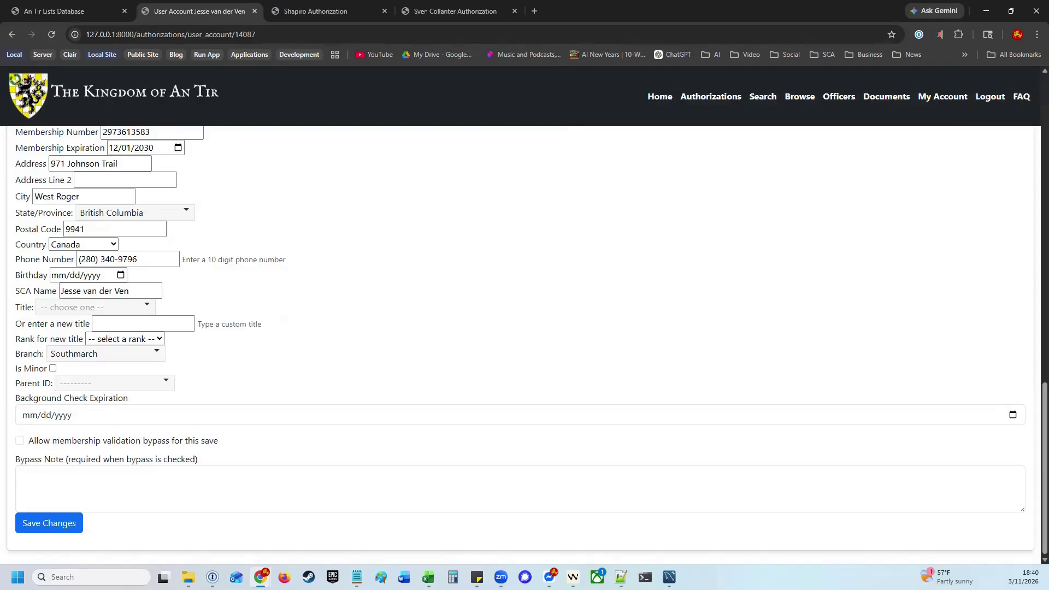
{"action": "scroll", "coordinate": [311, 367], "scroll_direction": "up", "scroll_amount": 8}
{"action": "left_click", "coordinate": [57, 369]}
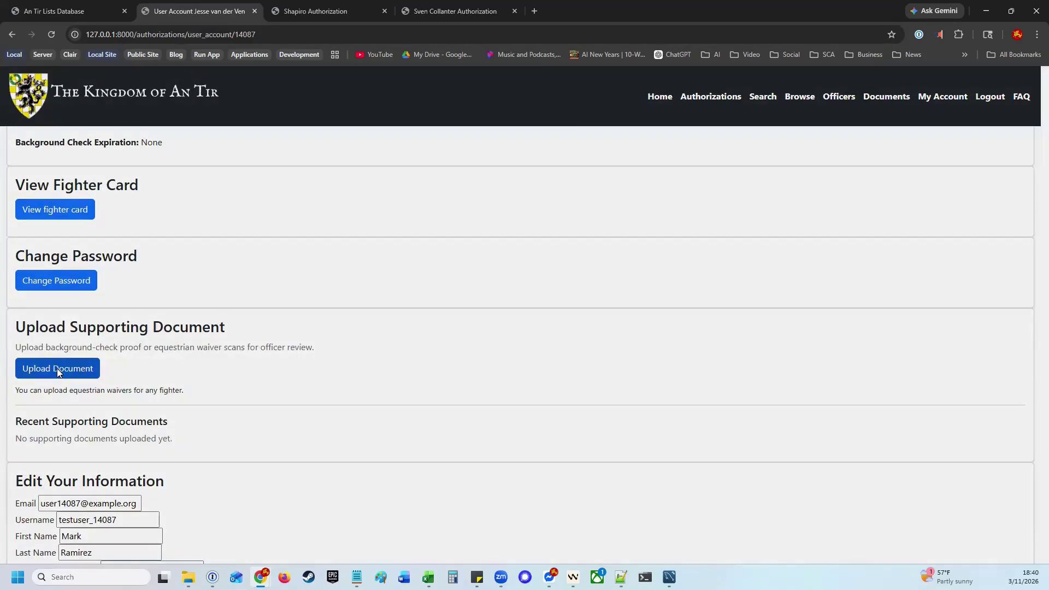
{"action": "left_click", "coordinate": [355, 150]}
{"action": "left_click", "coordinate": [355, 188]}
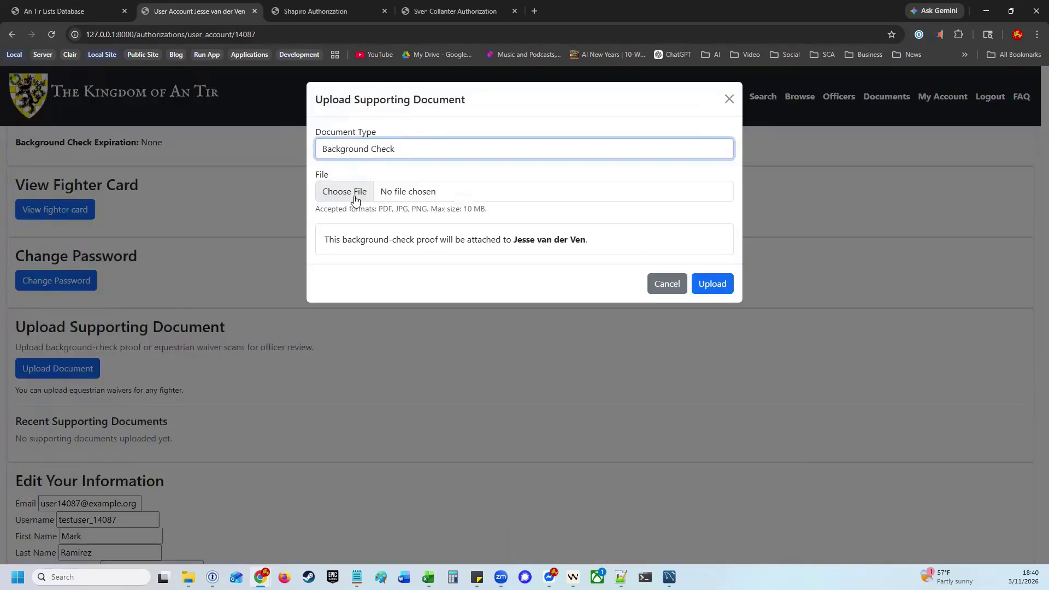
{"action": "left_click", "coordinate": [355, 193]}
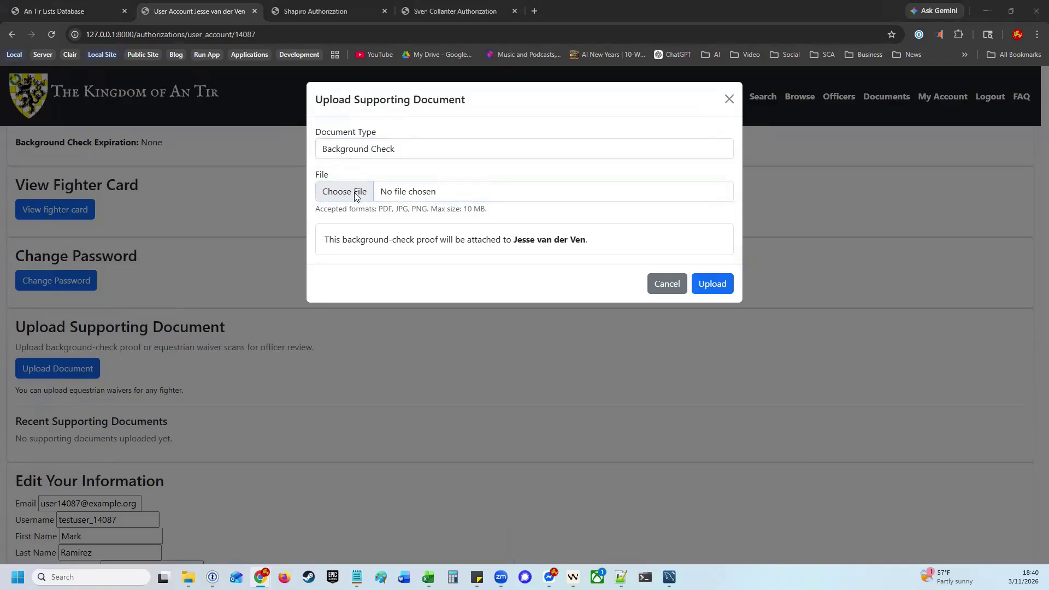
{"action": "left_click", "coordinate": [695, 286]}
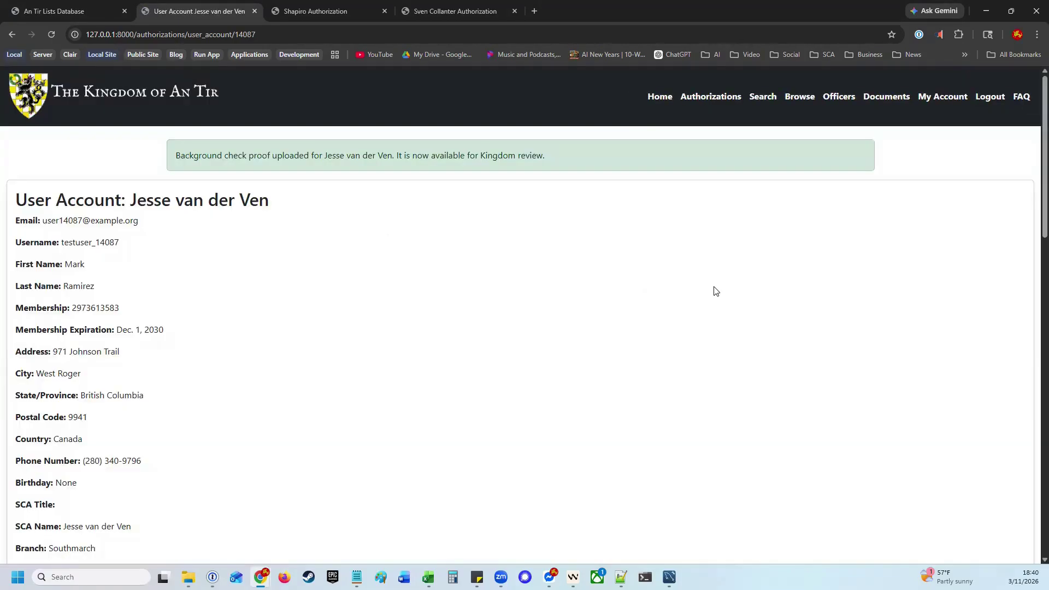
{"action": "scroll", "coordinate": [329, 321], "scroll_direction": "down", "scroll_amount": 5}
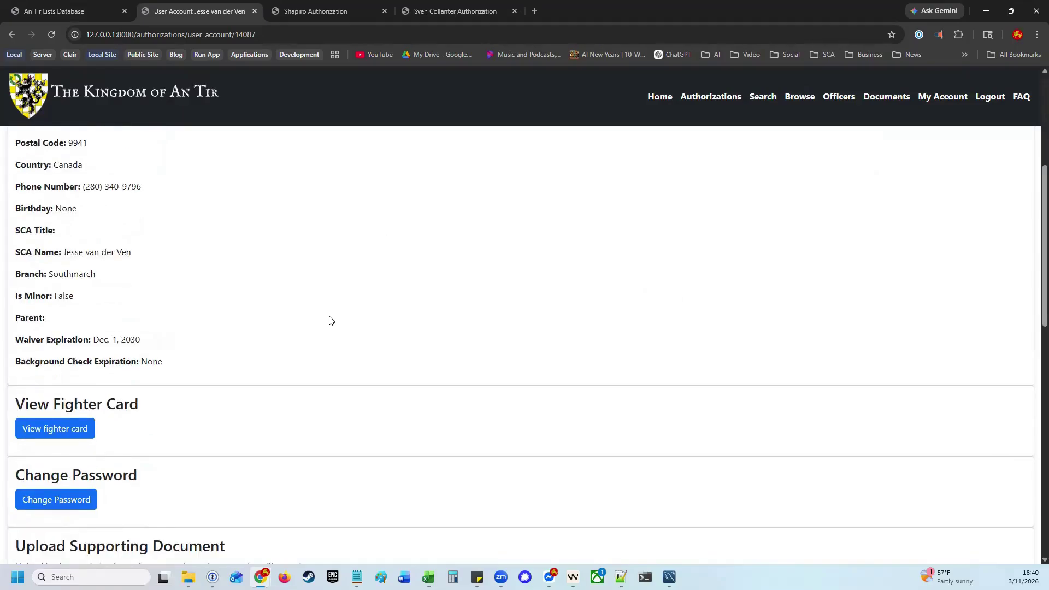
{"action": "scroll", "coordinate": [330, 321], "scroll_direction": "down", "scroll_amount": 7}
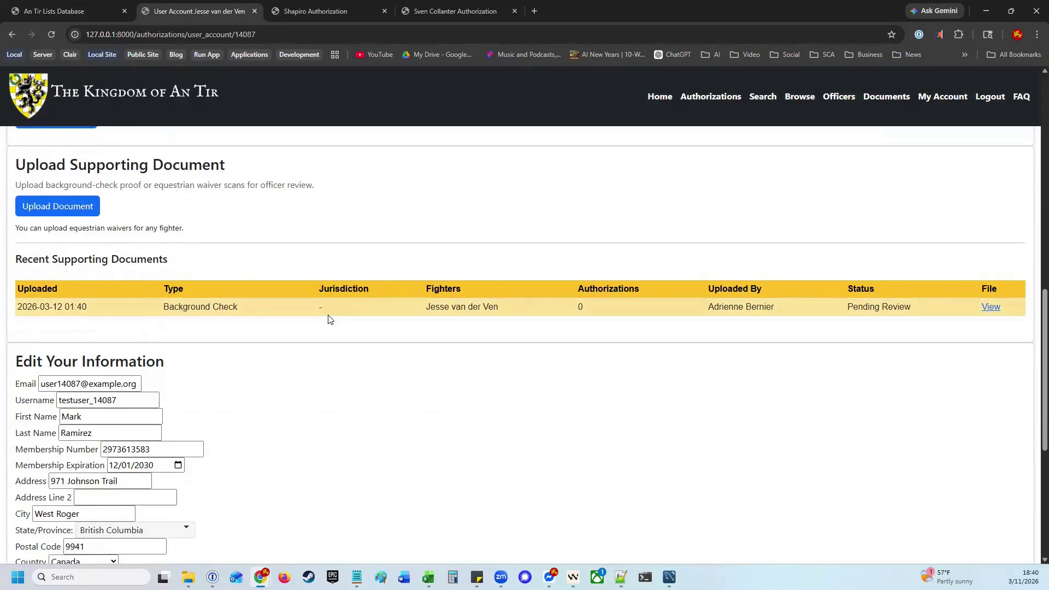
{"action": "left_click", "coordinate": [991, 308]}
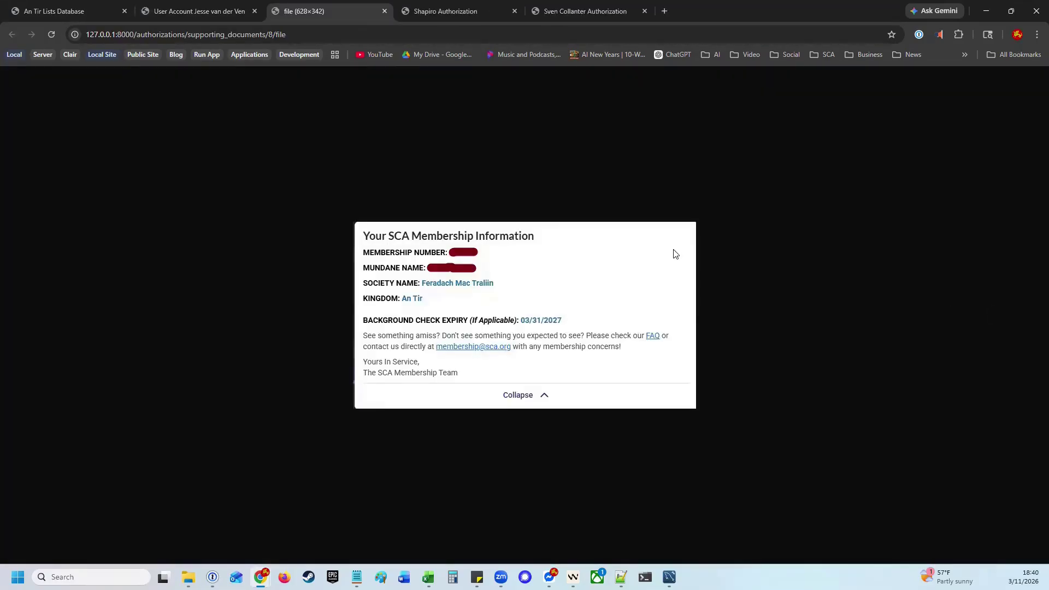
{"action": "left_click", "coordinate": [385, 11]}
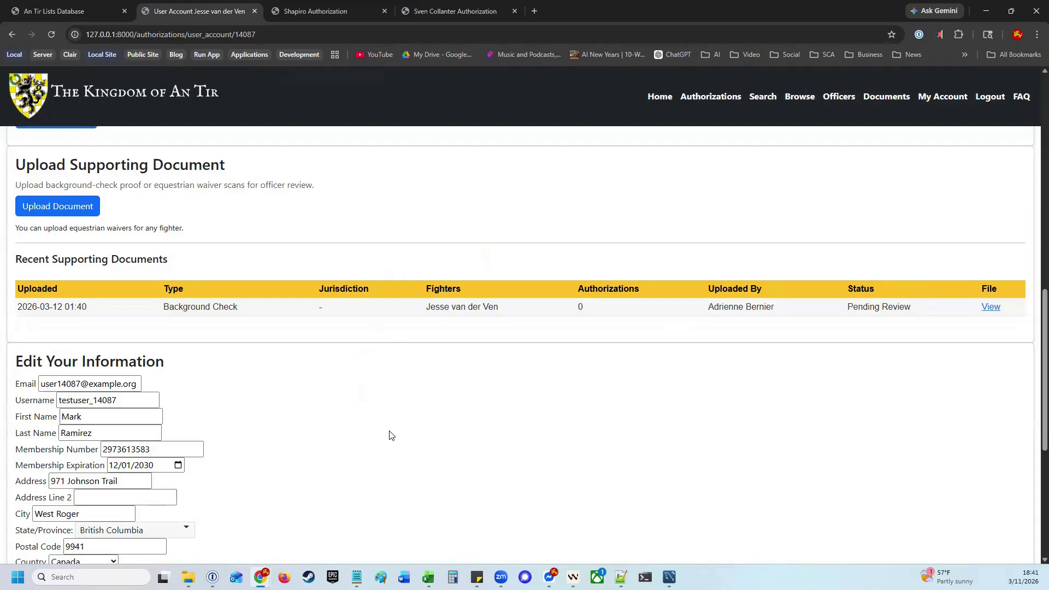
Save a background check expiration of 01/01/2028, then go back to the fighter's page
{"action": "scroll", "coordinate": [314, 419], "scroll_direction": "down", "scroll_amount": 6}
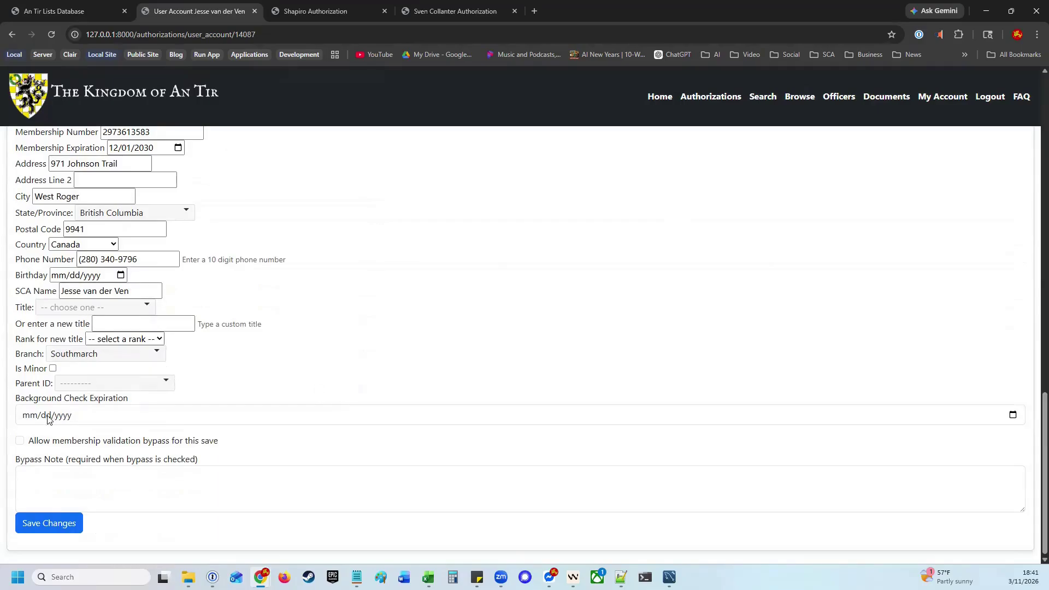
{"action": "left_click", "coordinate": [32, 417]}
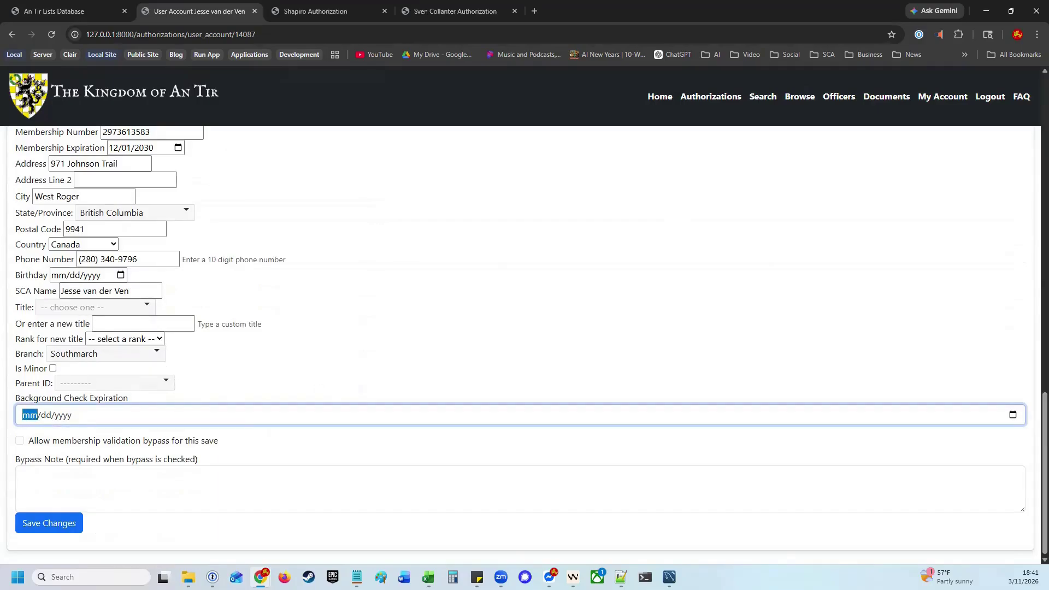
{"action": "type", "text": "01/01/2028"}
{"action": "left_click", "coordinate": [73, 524]}
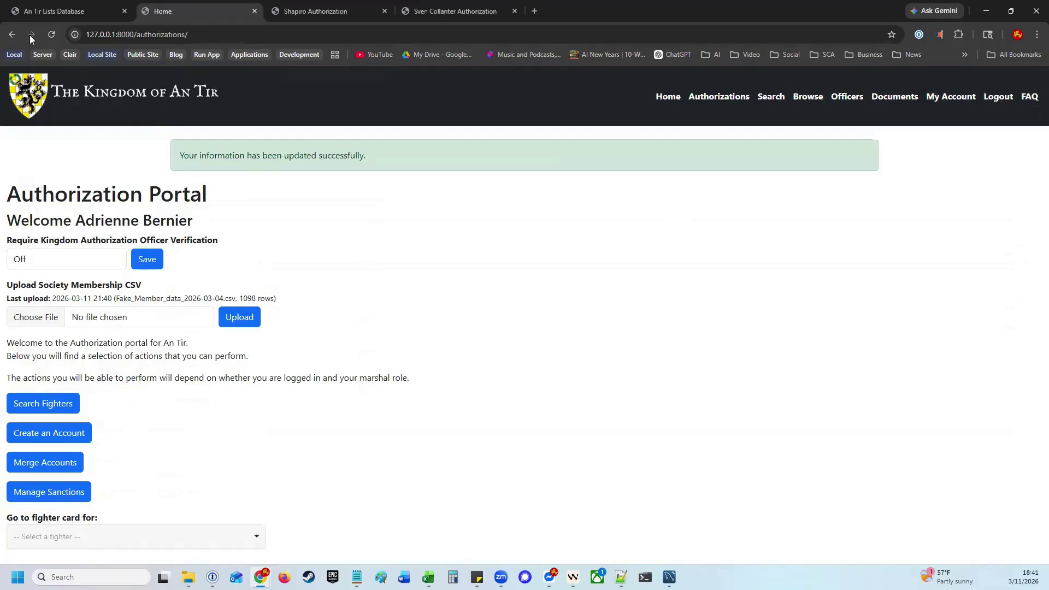
{"action": "left_click", "coordinate": [11, 35]}
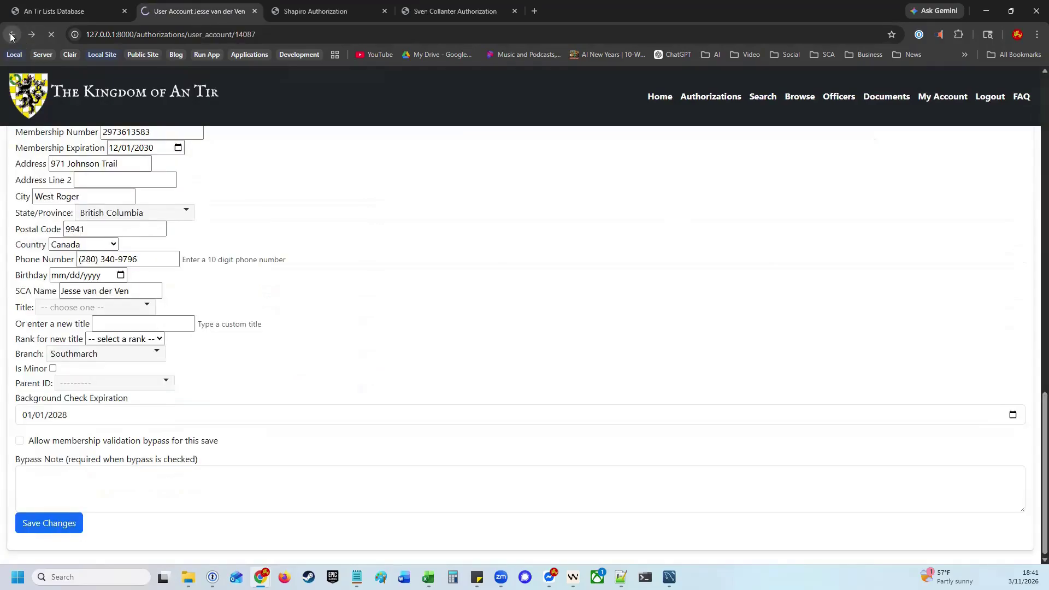
{"action": "left_click", "coordinate": [11, 36]}
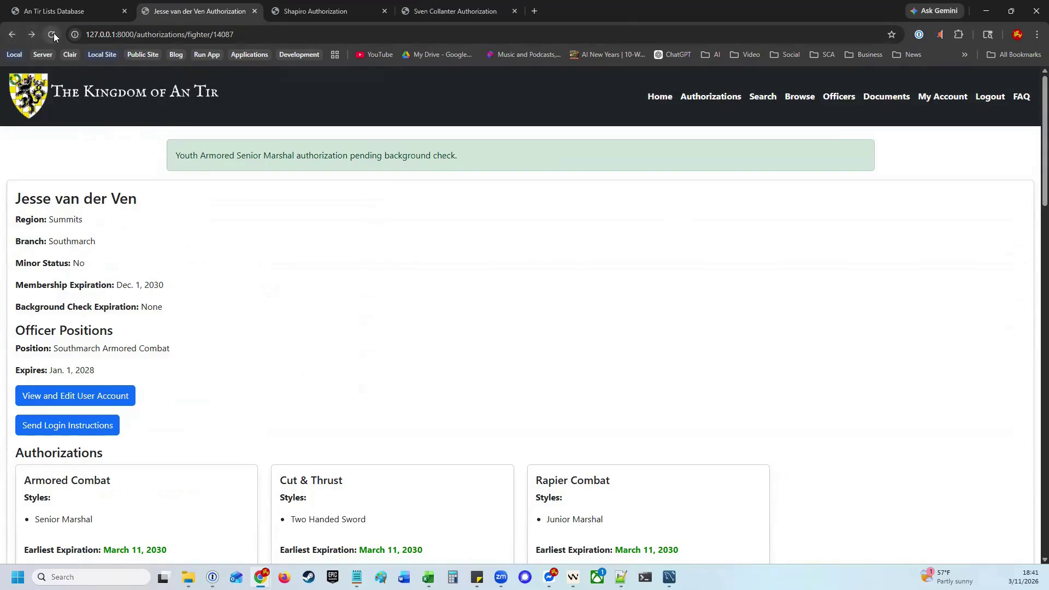
Reload the fighter page and scroll down to the Add New Authorization form
{"action": "left_click", "coordinate": [263, 32]}
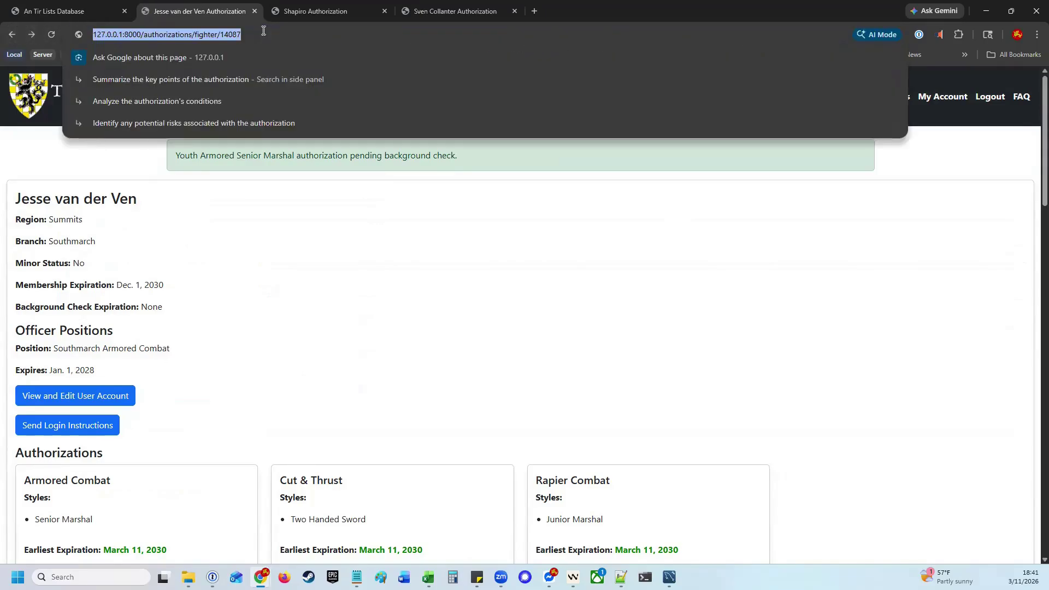
{"action": "key", "text": "Return"}
{"action": "scroll", "coordinate": [314, 288], "scroll_direction": "down", "scroll_amount": 5}
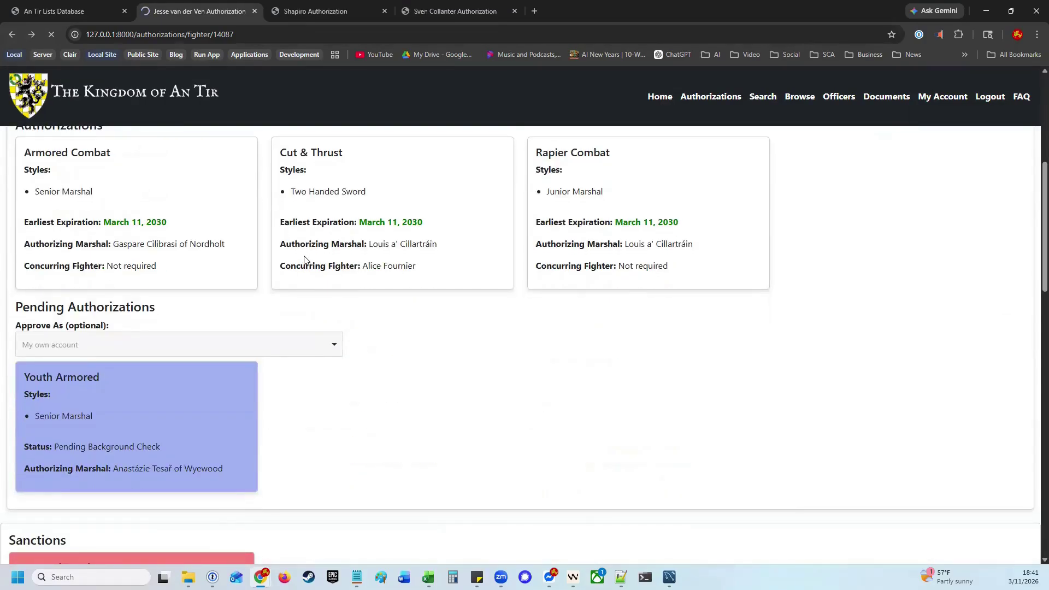
{"action": "scroll", "coordinate": [305, 260], "scroll_direction": "down", "scroll_amount": 4}
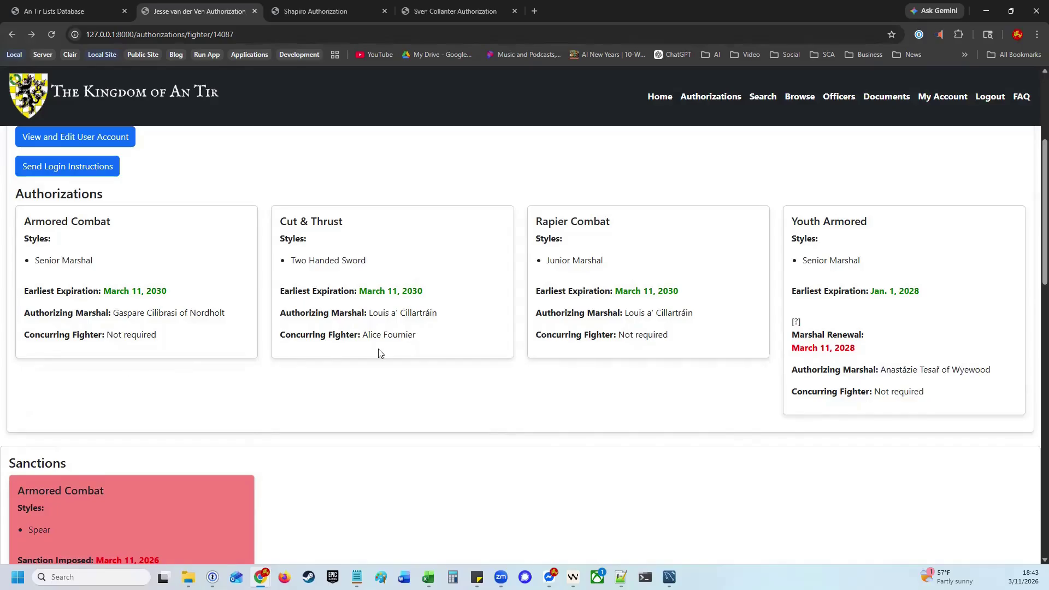
{"action": "scroll", "coordinate": [416, 363], "scroll_direction": "down", "scroll_amount": 5}
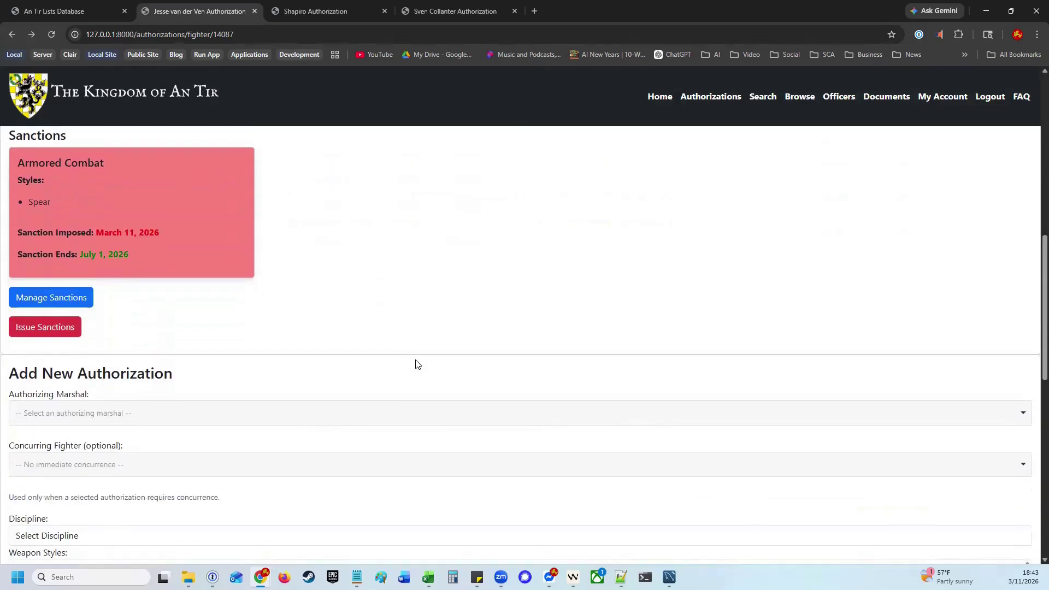
{"action": "scroll", "coordinate": [417, 365], "scroll_direction": "down", "scroll_amount": 1}
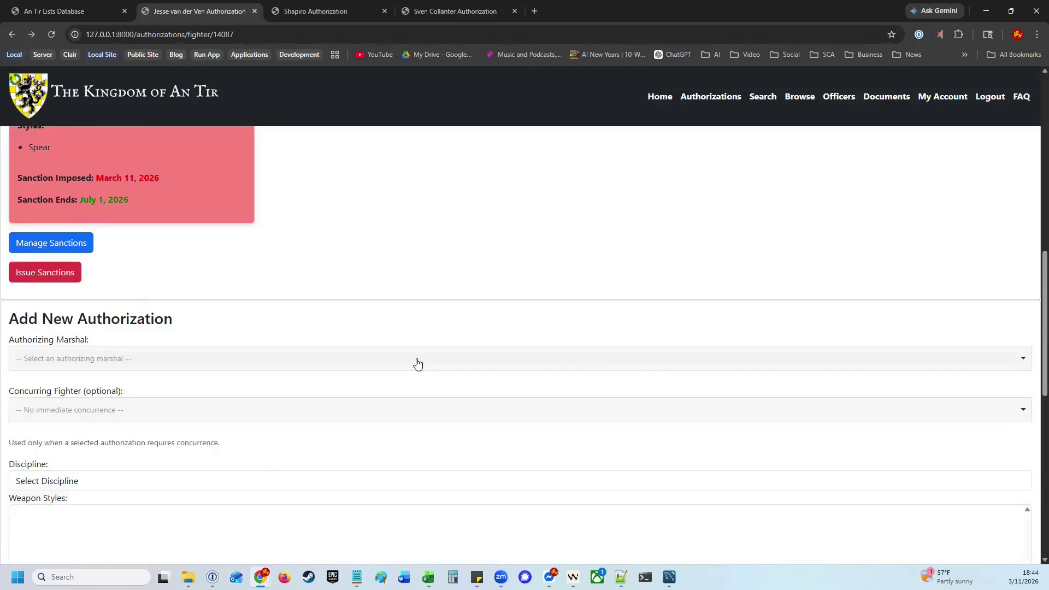
Submit an Equestrian General Riding authorization under the pasted authorizing marshal
{"action": "left_click", "coordinate": [232, 365]}
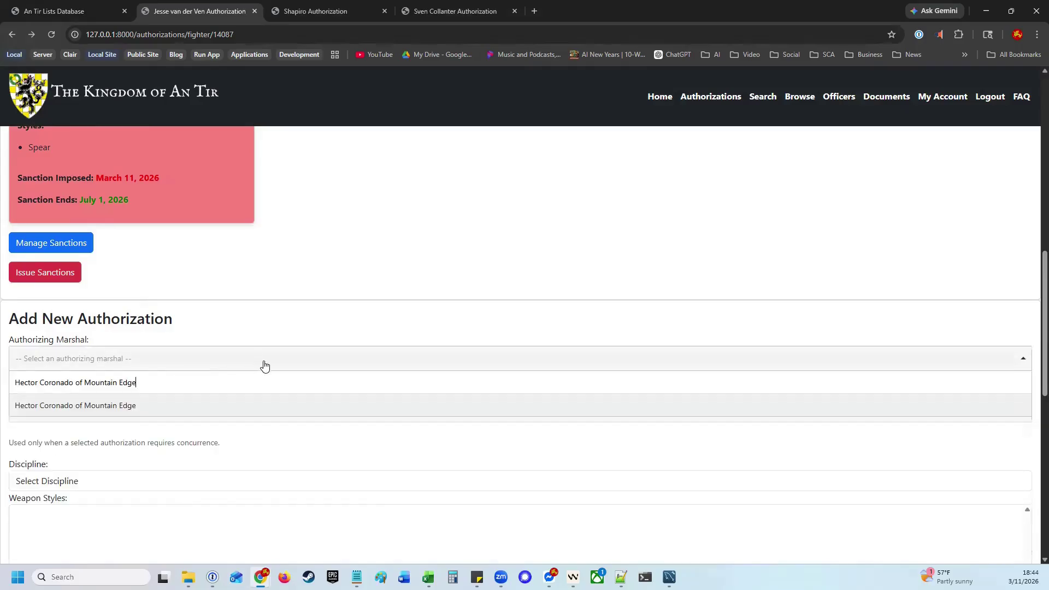
{"action": "left_click", "coordinate": [141, 407]}
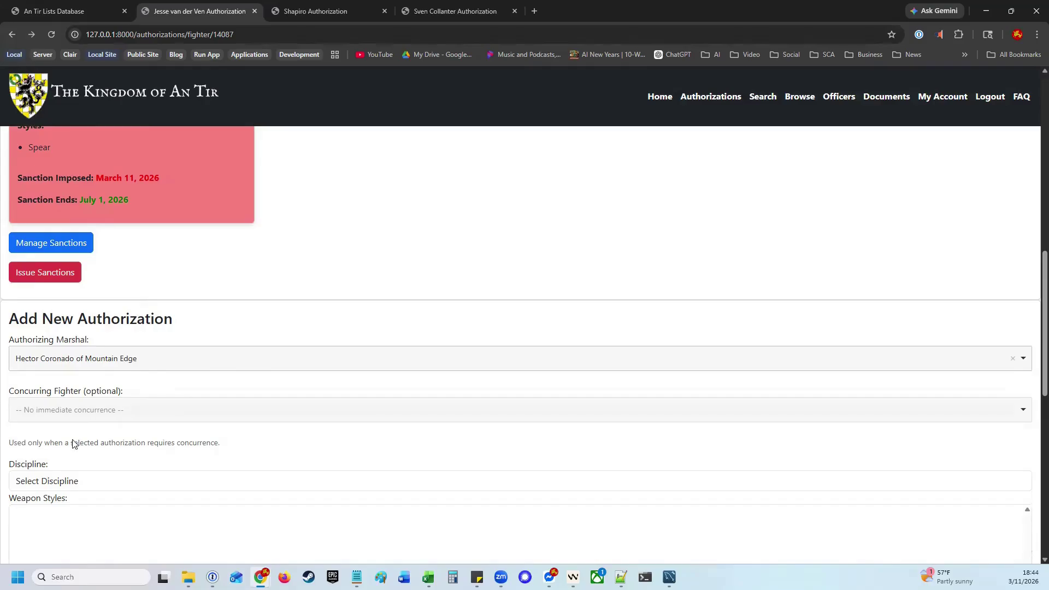
{"action": "scroll", "coordinate": [74, 406], "scroll_direction": "down", "scroll_amount": 2}
{"action": "left_click", "coordinate": [92, 373]}
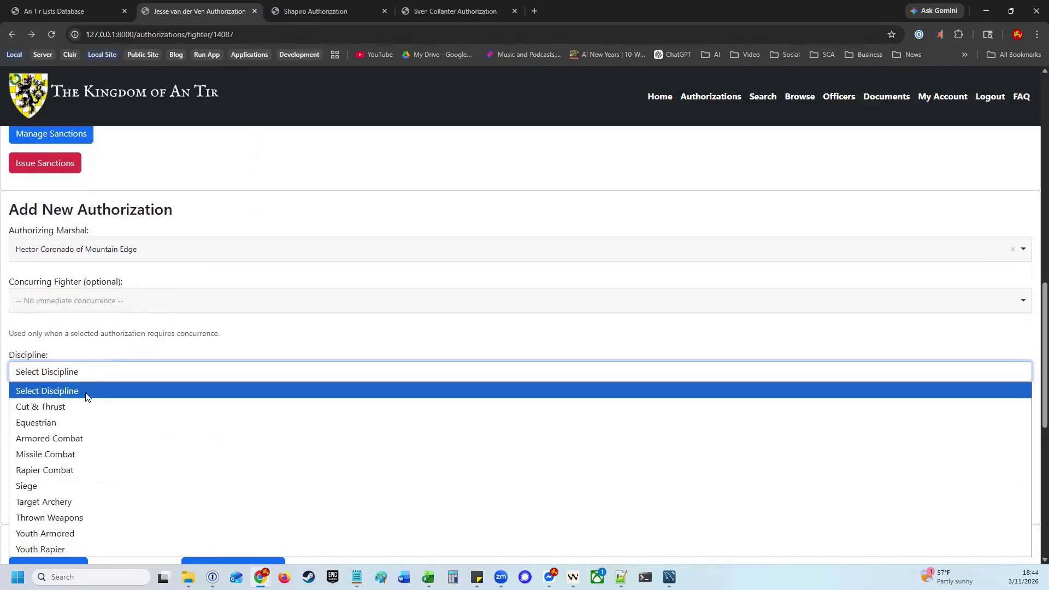
{"action": "left_click", "coordinate": [57, 424]}
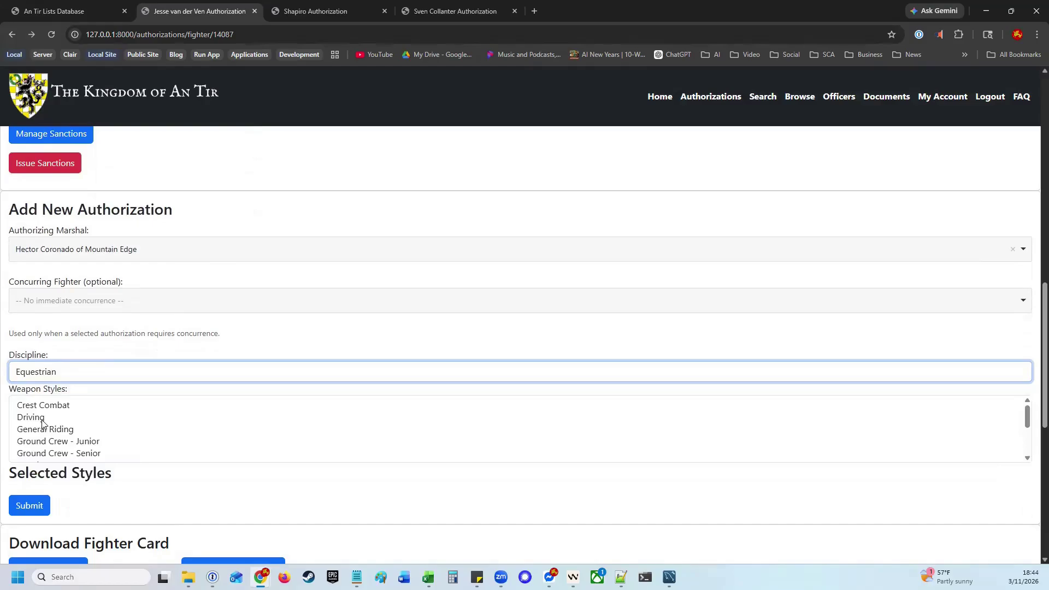
{"action": "left_click", "coordinate": [43, 430]}
{"action": "left_click", "coordinate": [44, 522]}
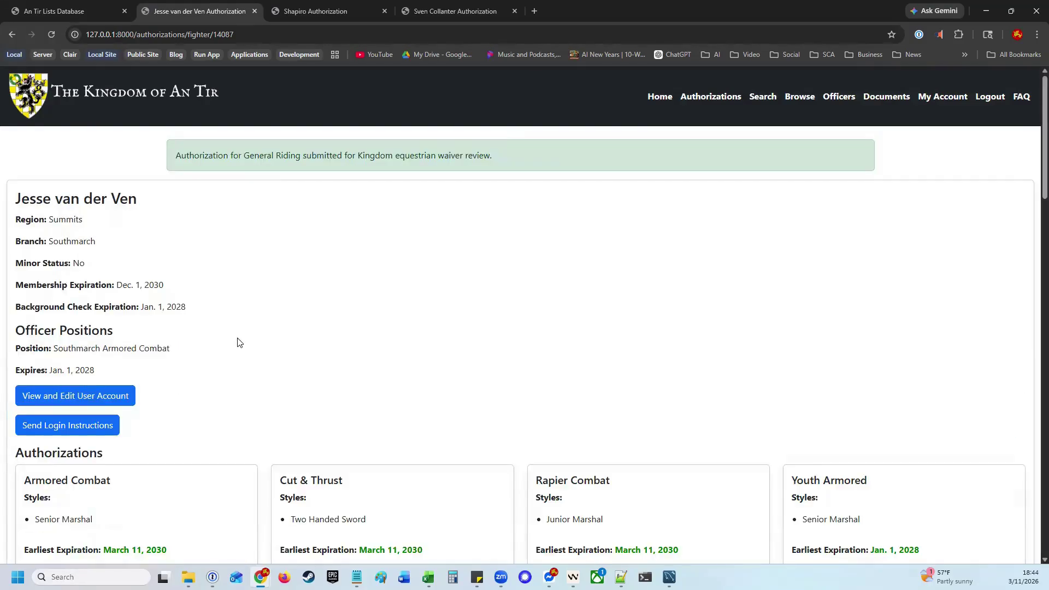
{"action": "scroll", "coordinate": [267, 330], "scroll_direction": "down", "scroll_amount": 7}
{"action": "scroll", "coordinate": [274, 324], "scroll_direction": "down", "scroll_amount": 1}
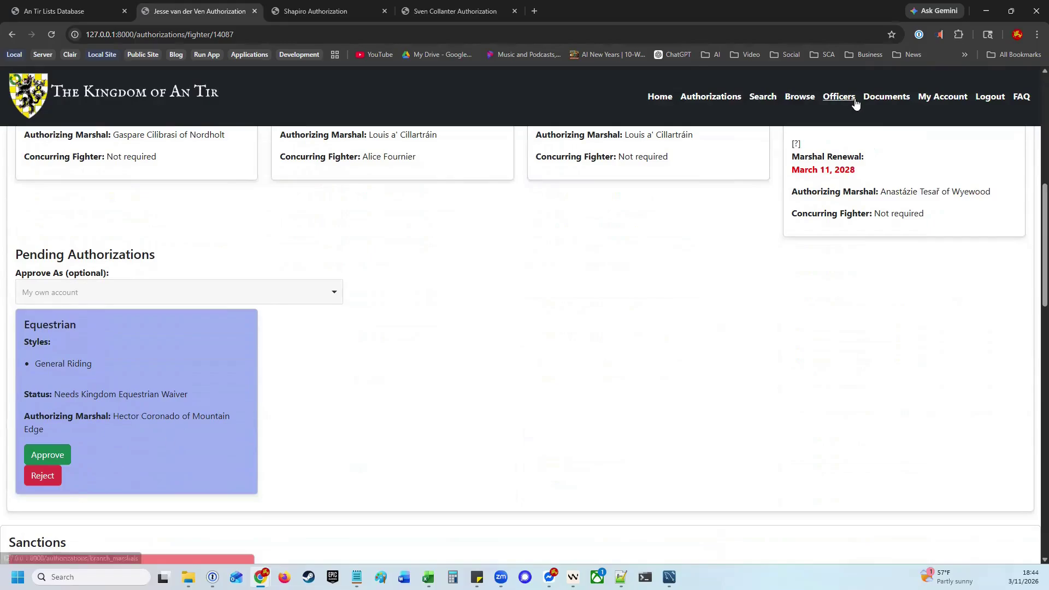
Start a supporting document upload: Equestrian Event Waiver file with Oregon jurisdiction
{"action": "left_click", "coordinate": [886, 98]}
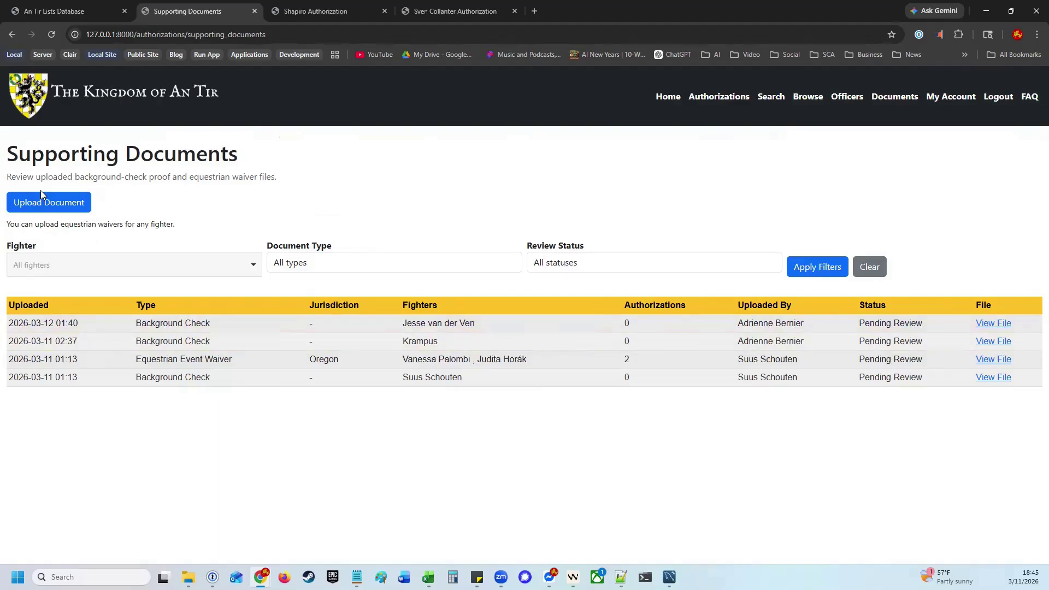
{"action": "left_click", "coordinate": [48, 203]}
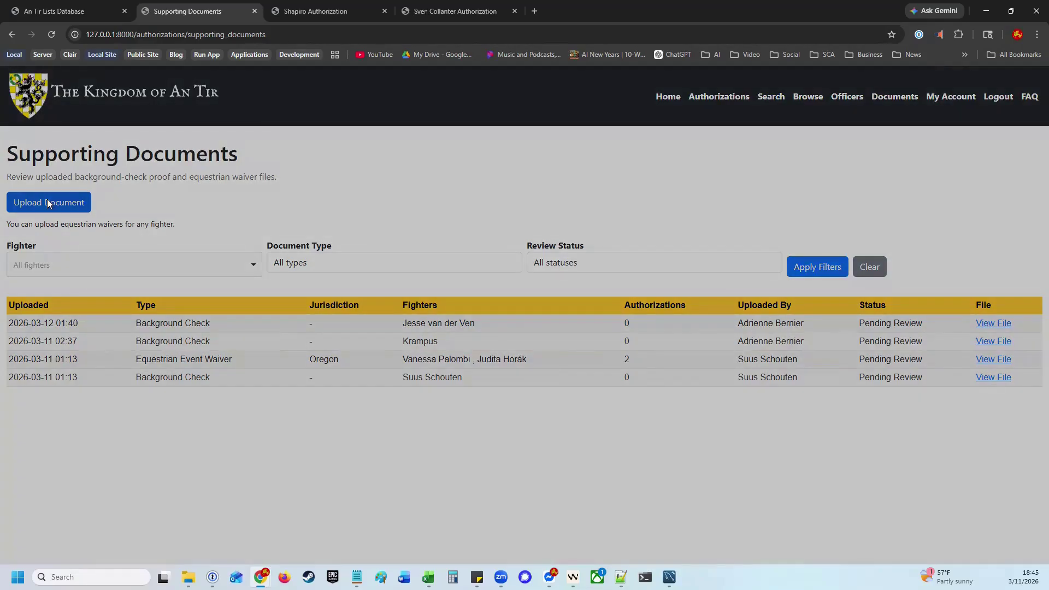
{"action": "left_click", "coordinate": [349, 149]}
{"action": "left_click", "coordinate": [347, 200]}
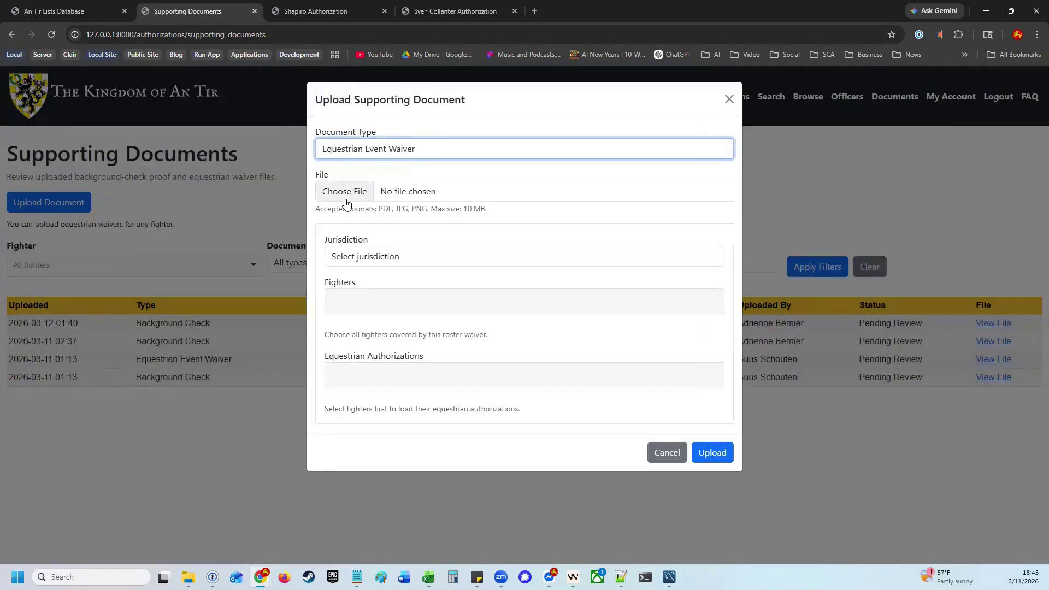
{"action": "left_click", "coordinate": [350, 195]}
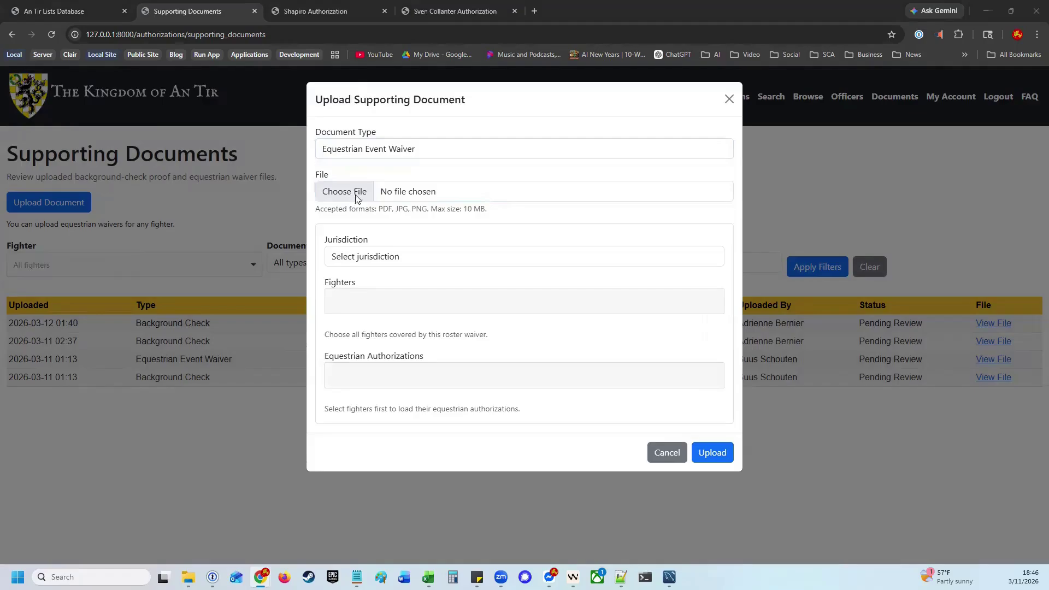
{"action": "key", "text": "Return"}
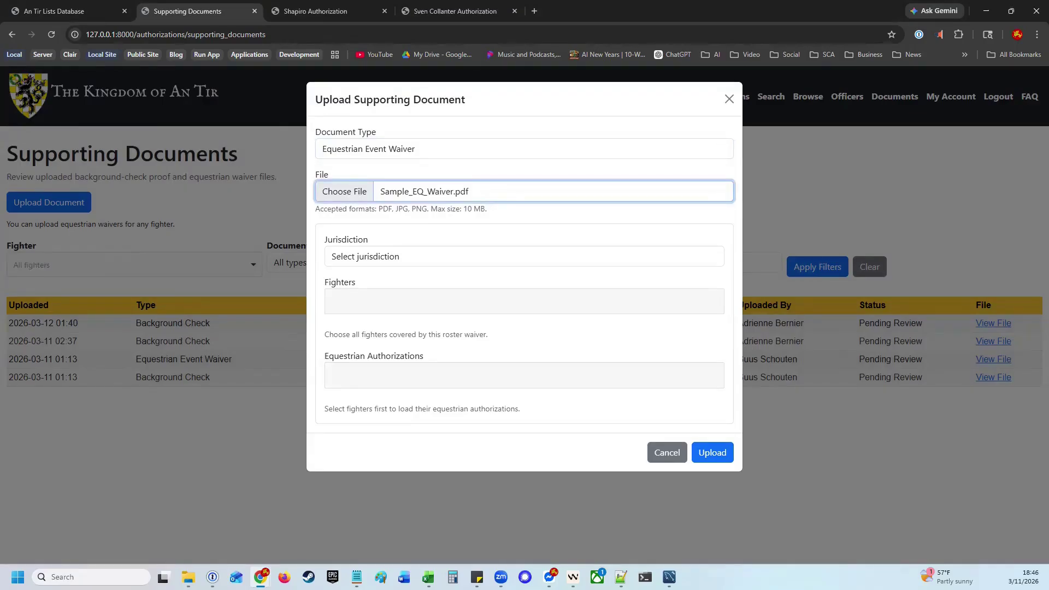
{"action": "left_click", "coordinate": [406, 254]}
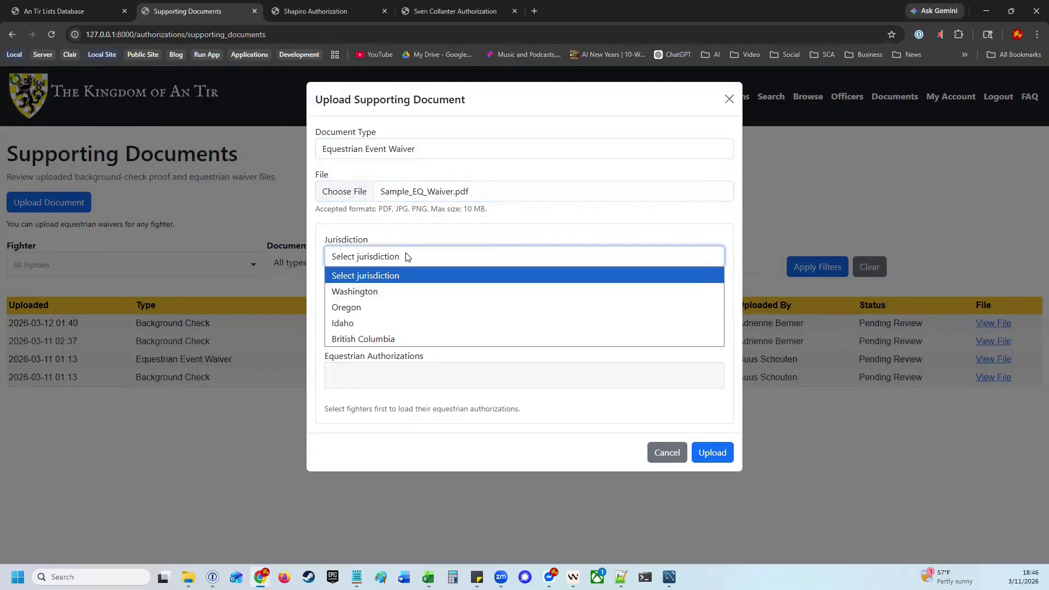
{"action": "left_click", "coordinate": [361, 308]}
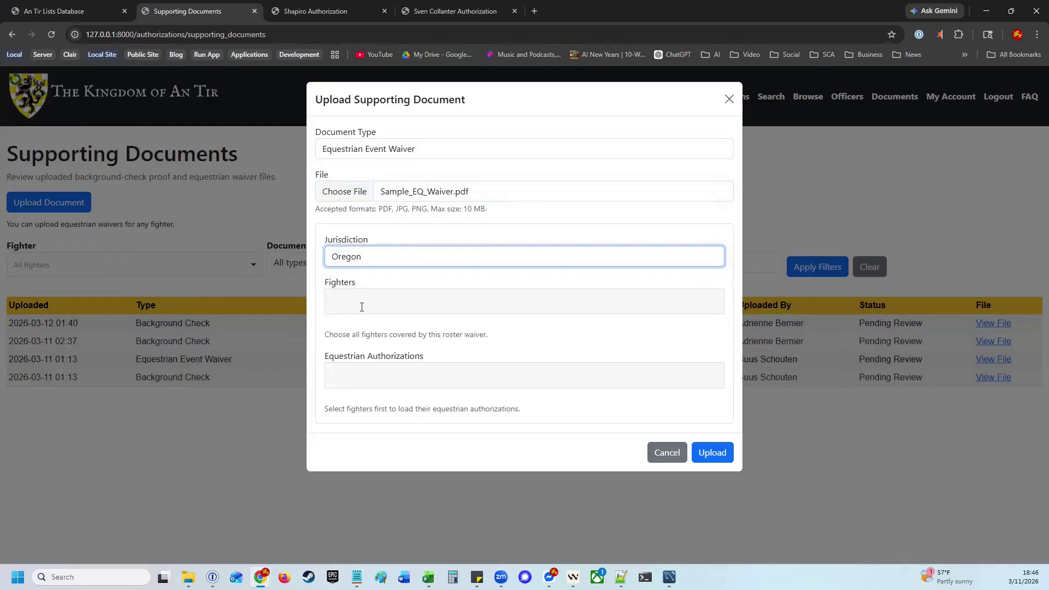
Add the fighter and their General Riding authorization to the waiver, then upload it
{"action": "left_click", "coordinate": [362, 307]}
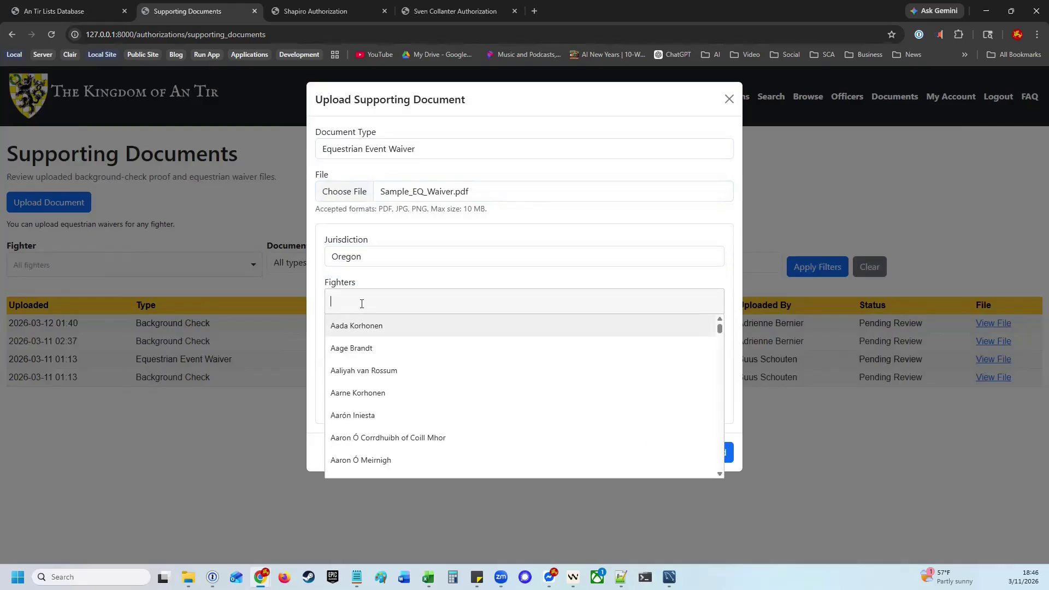
{"action": "type", "text": "jess"}
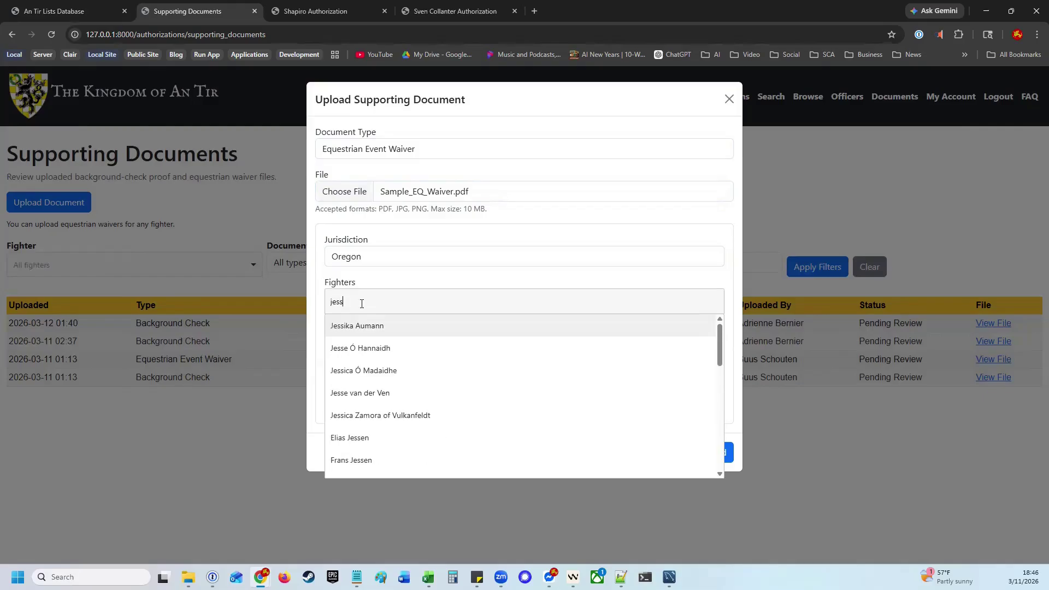
{"action": "left_click", "coordinate": [375, 393]}
{"action": "left_click", "coordinate": [479, 282]}
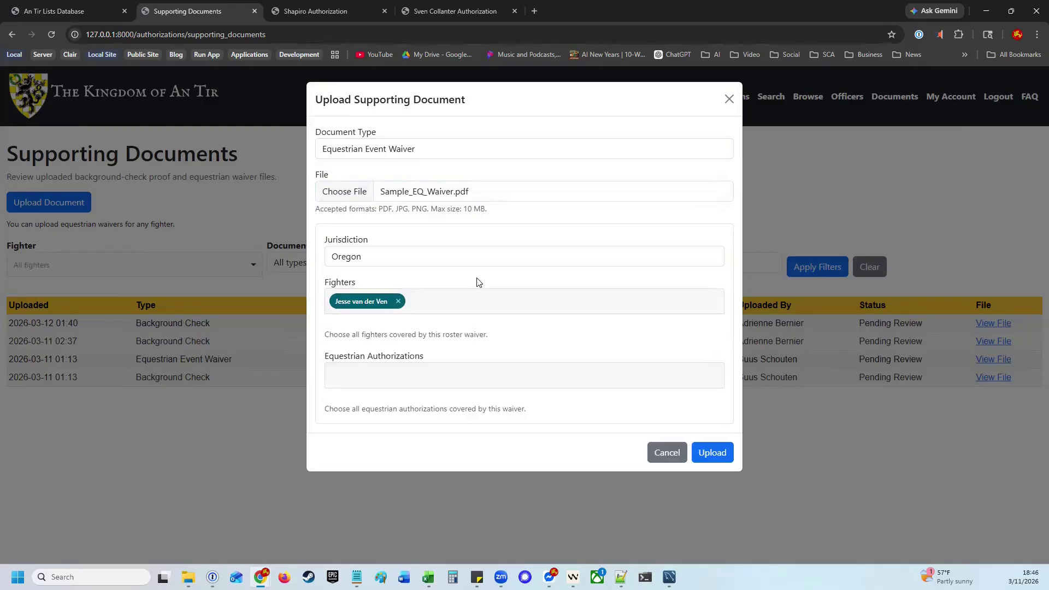
{"action": "left_click", "coordinate": [437, 376]}
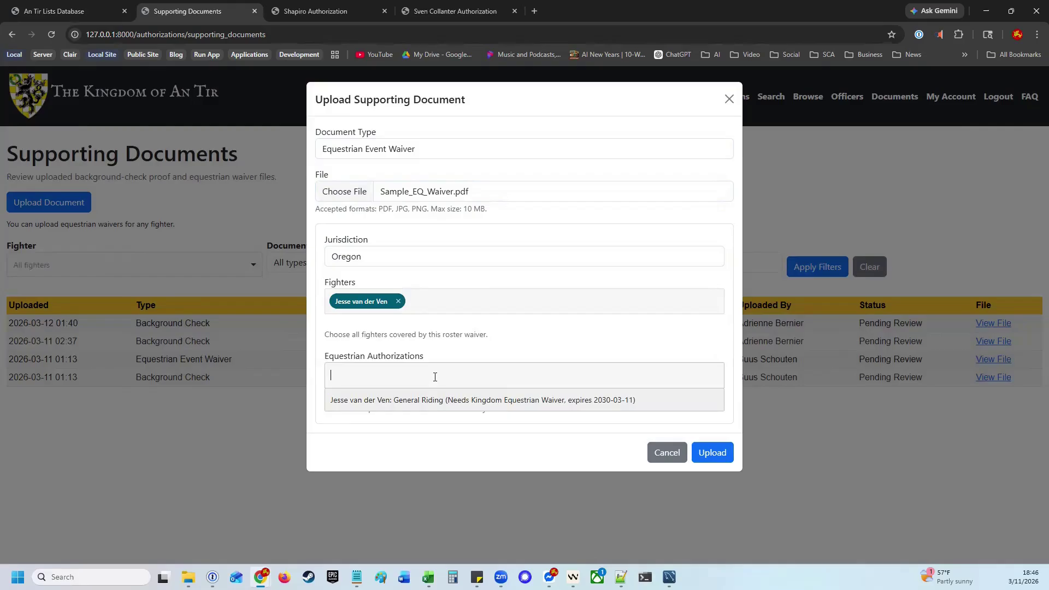
{"action": "left_click", "coordinate": [431, 405]}
{"action": "left_click", "coordinate": [557, 451]}
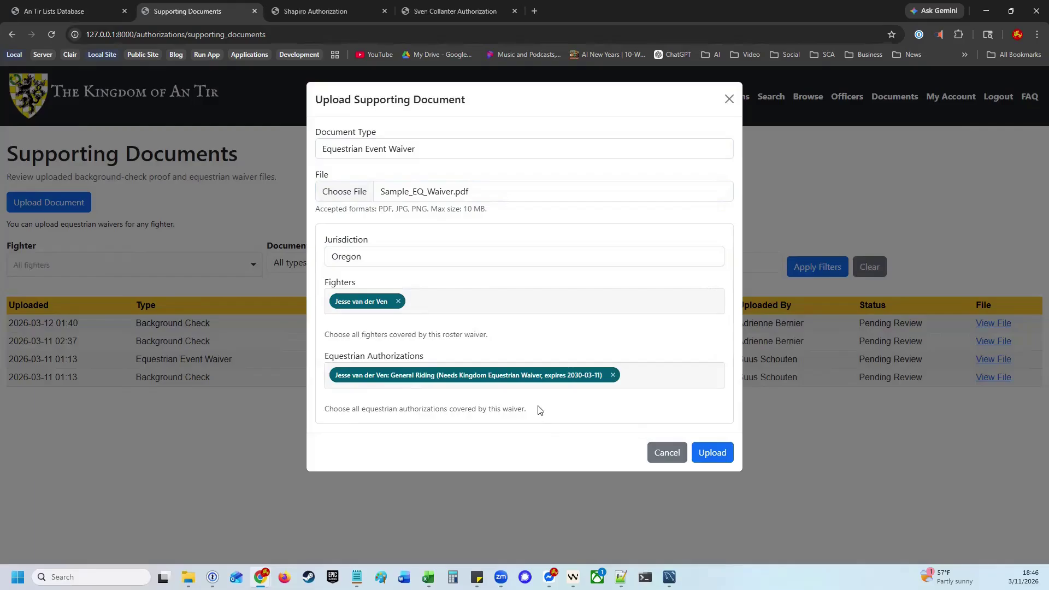
{"action": "left_click", "coordinate": [710, 453]}
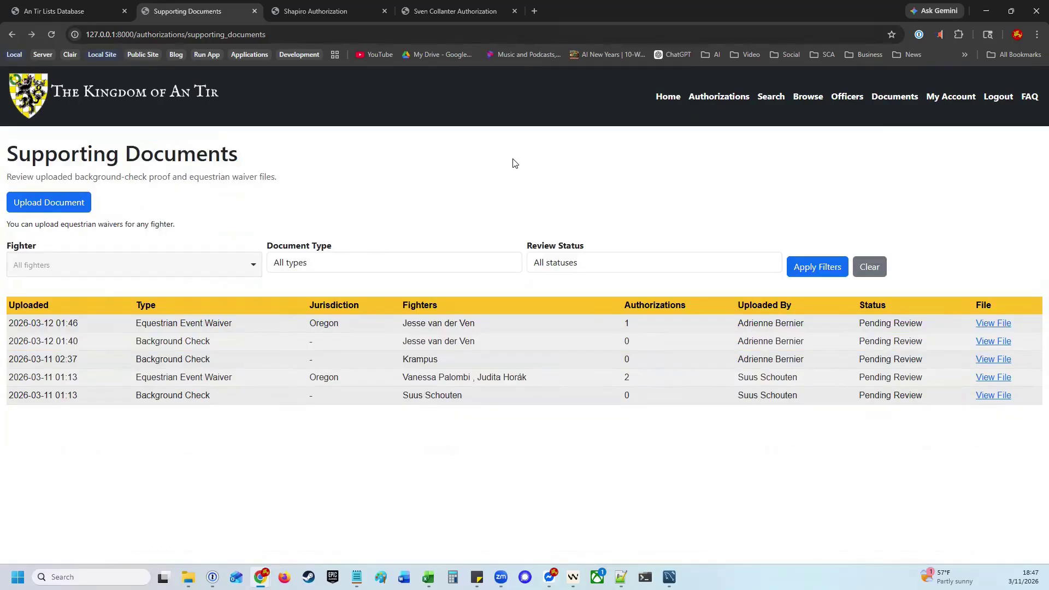
In the Authorization Portal, review the newly uploaded waiver, the fighter's card and account details
{"action": "left_click", "coordinate": [705, 97]}
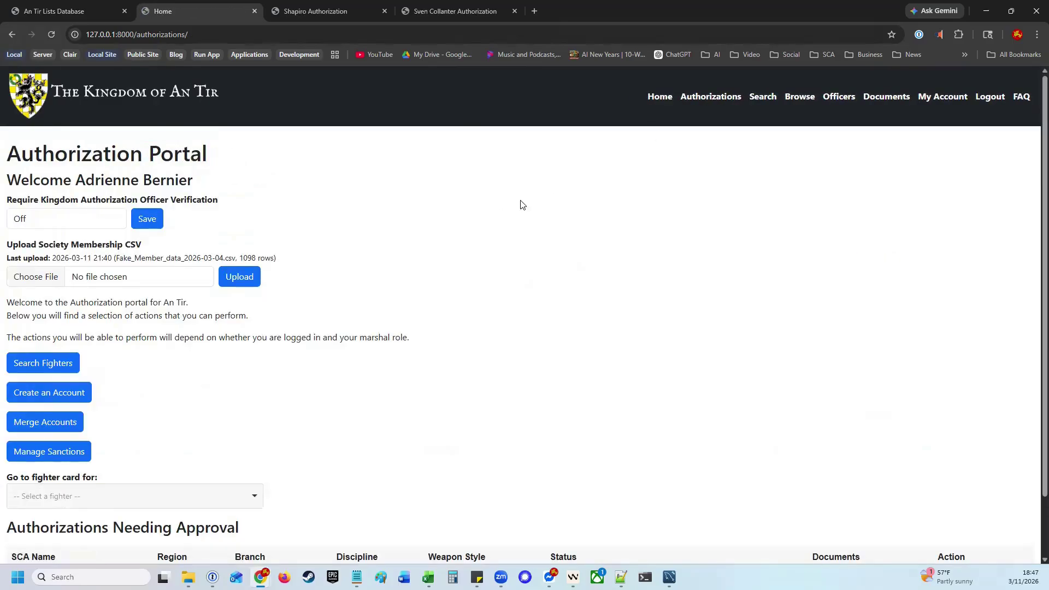
{"action": "scroll", "coordinate": [621, 300], "scroll_direction": "down", "scroll_amount": 2}
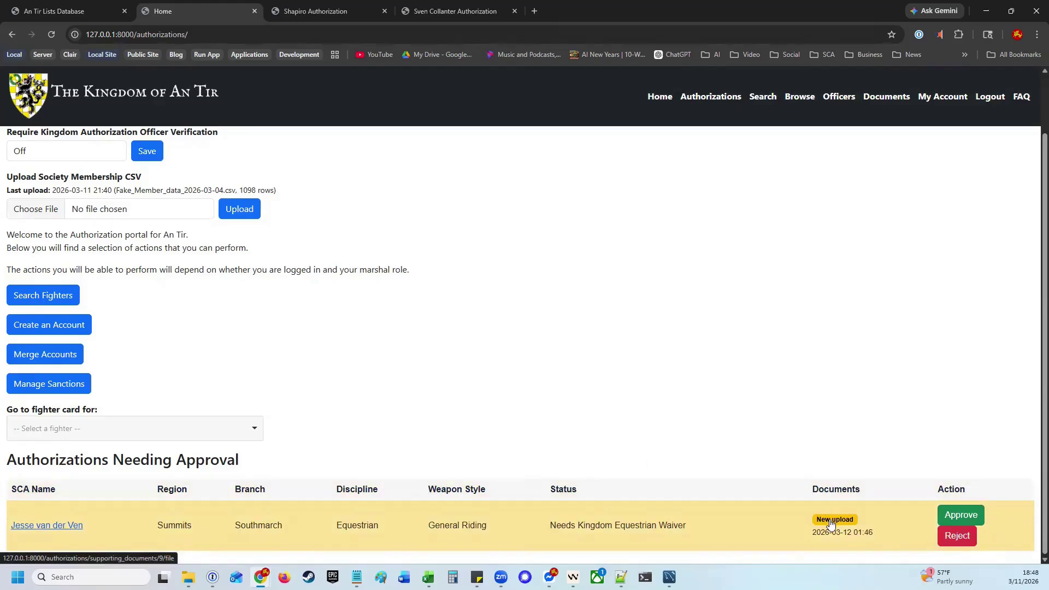
{"action": "left_click", "coordinate": [830, 520]}
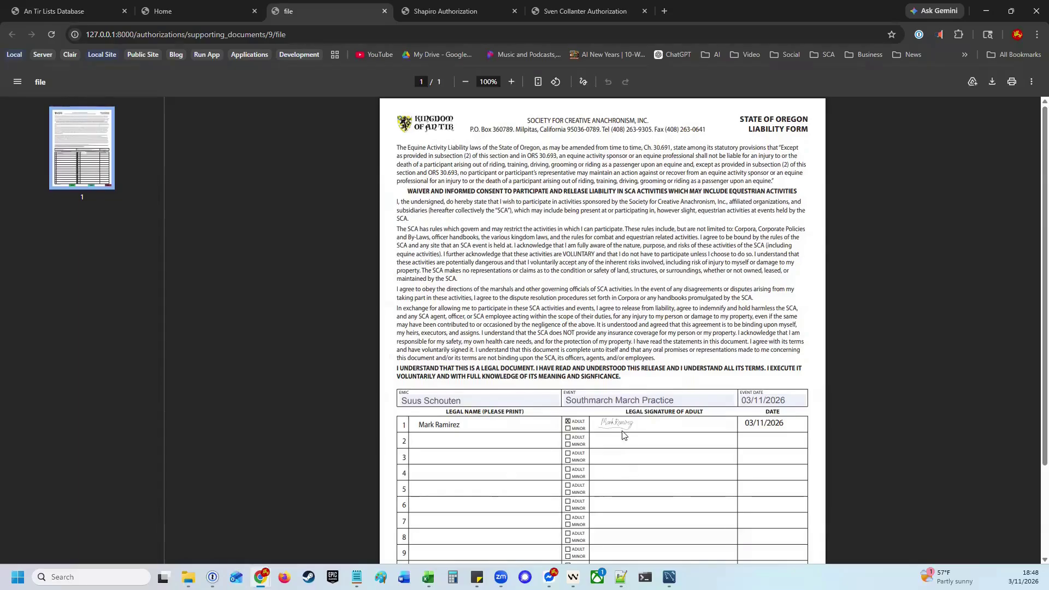
{"action": "left_click", "coordinate": [194, 11]}
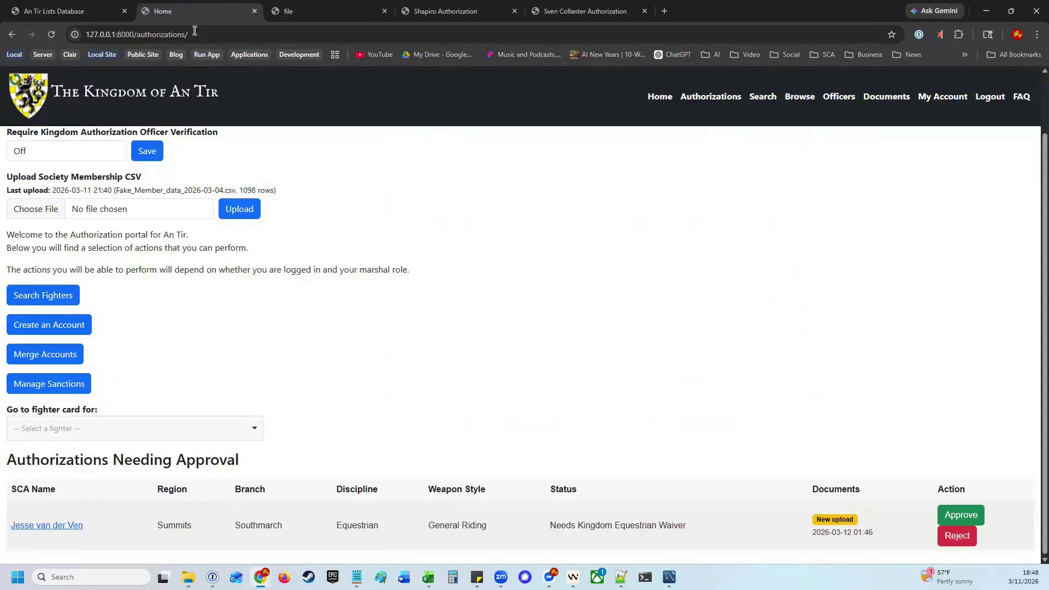
{"action": "middle_click", "coordinate": [90, 525]}
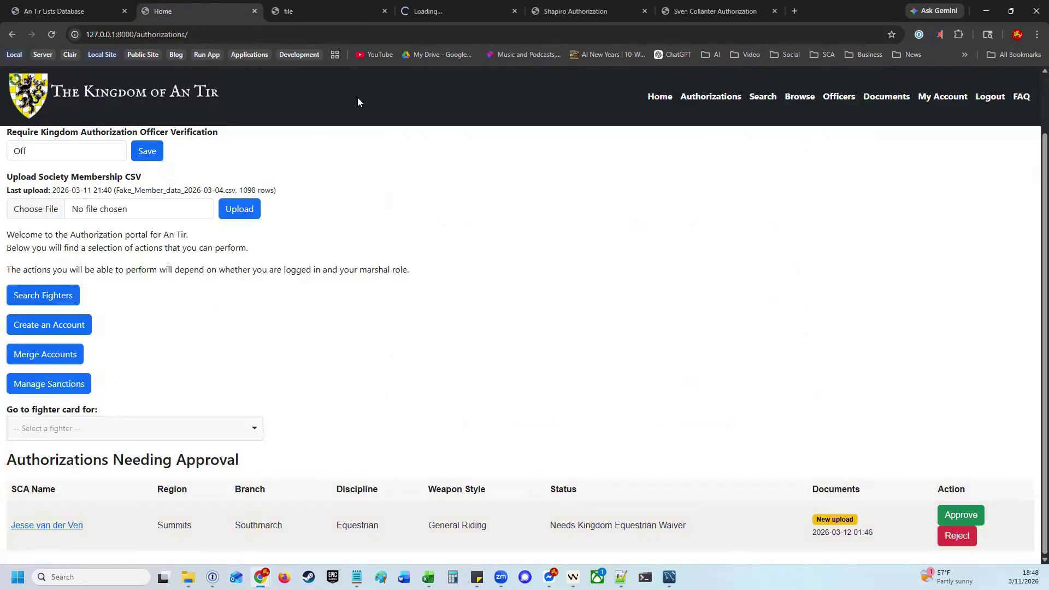
{"action": "left_click", "coordinate": [452, 10]}
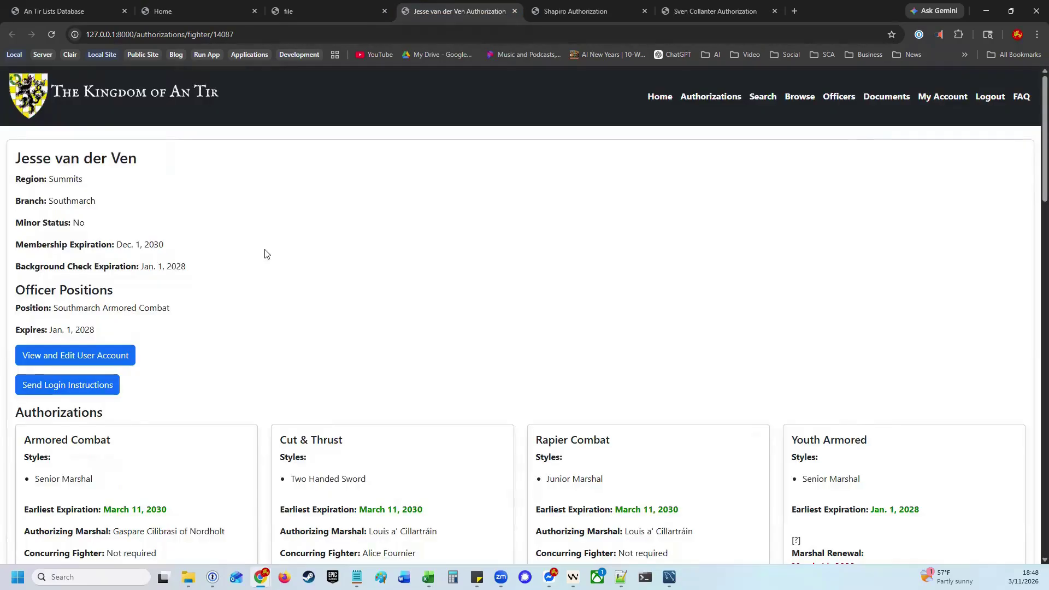
{"action": "left_click", "coordinate": [81, 355]}
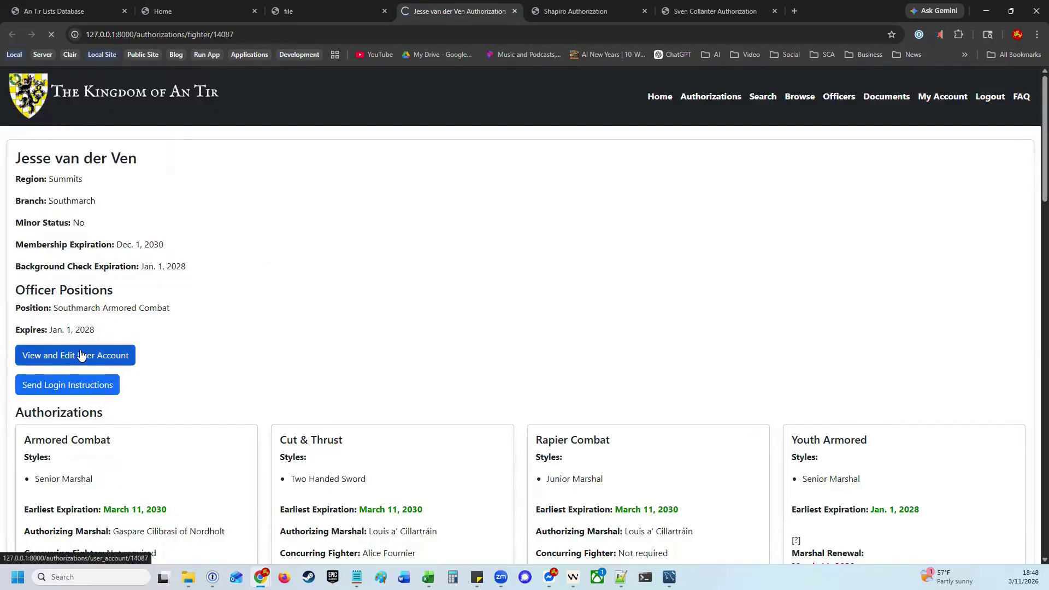
Recheck the waiver and account, approve the Equestrian General Riding authorization, and open Merge Accounts
{"action": "left_click", "coordinate": [311, 8]}
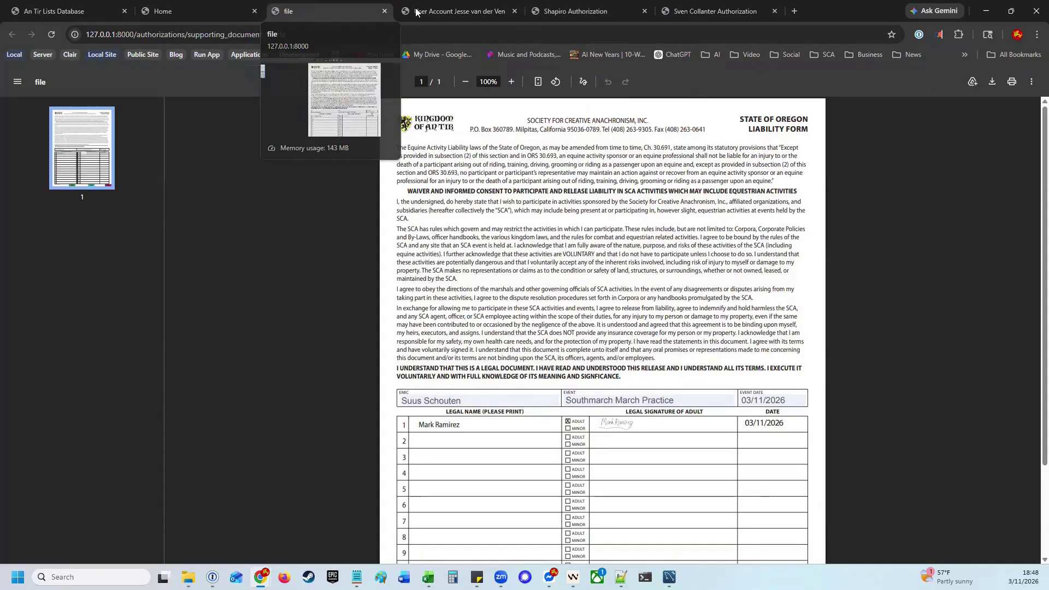
{"action": "left_click", "coordinate": [416, 11]}
{"action": "left_click", "coordinate": [185, 11]}
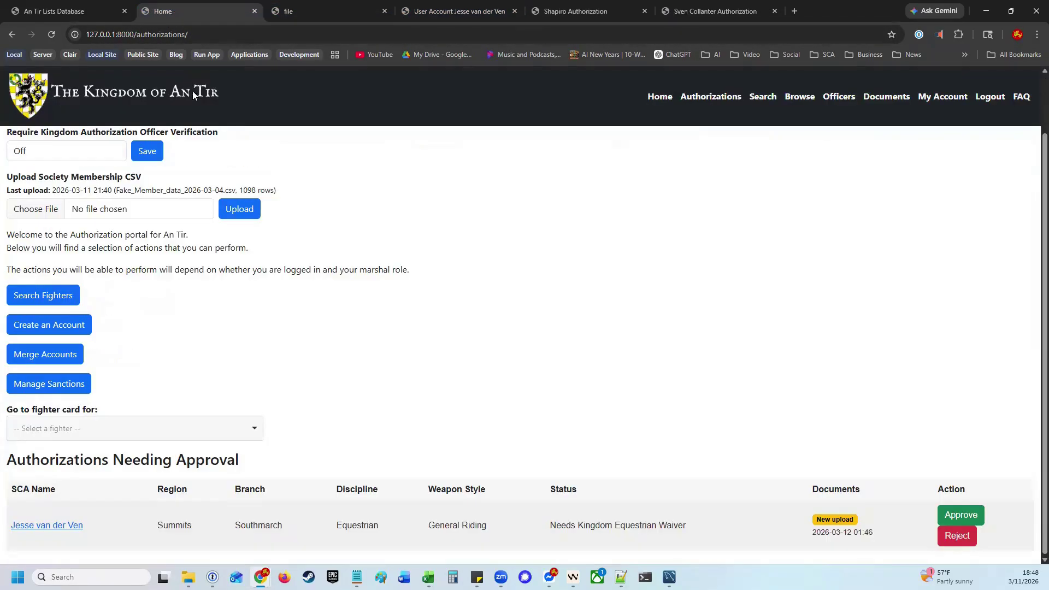
{"action": "left_click", "coordinate": [961, 517]}
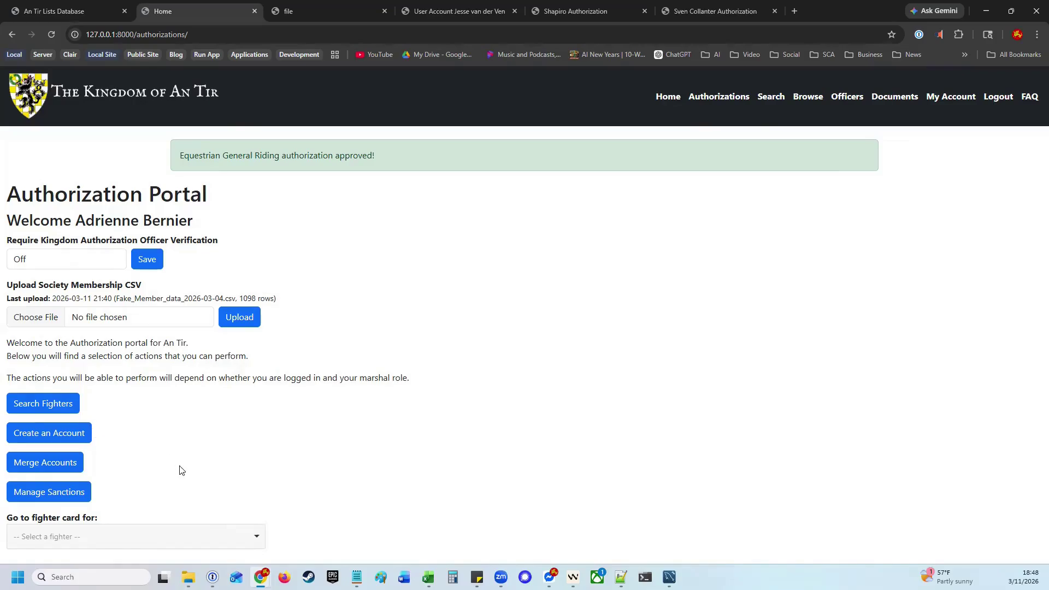
{"action": "left_click", "coordinate": [63, 468]}
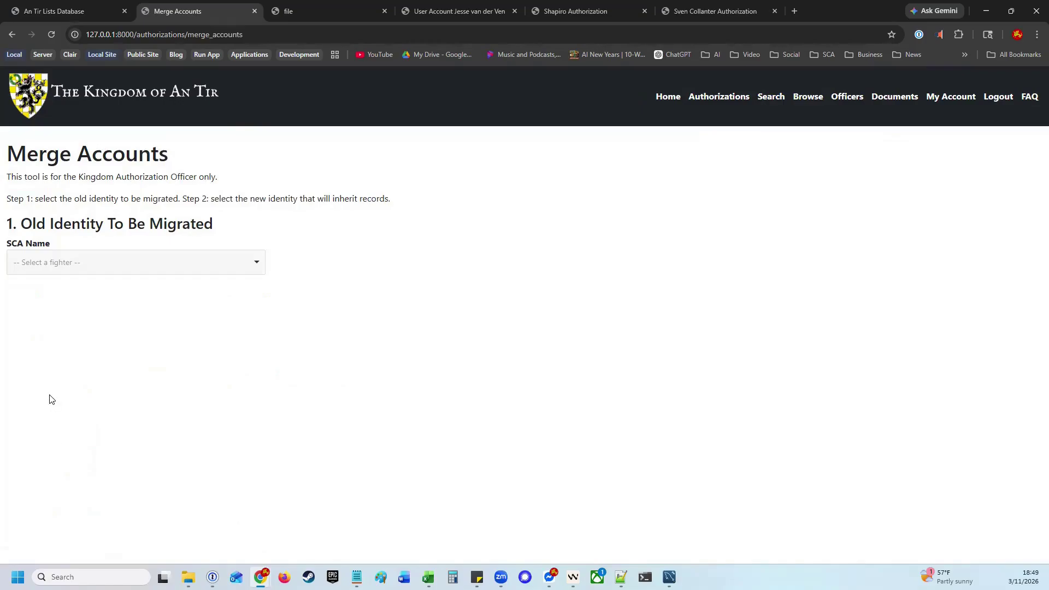
Search for the old test account by name and set it as the old identity to migrate
{"action": "left_click", "coordinate": [135, 271]}
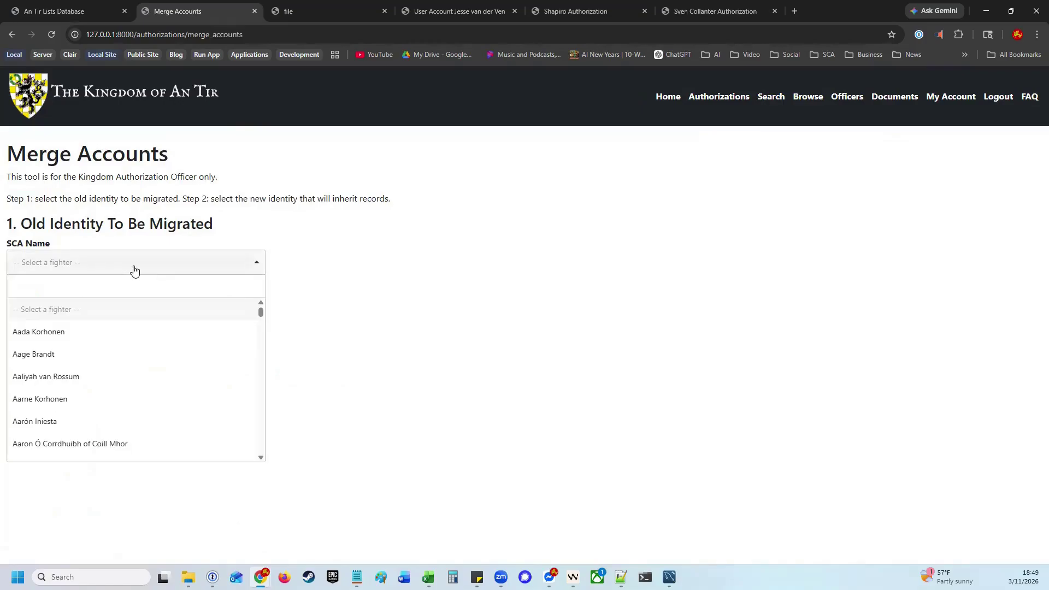
{"action": "type", "text": "Shapir"}
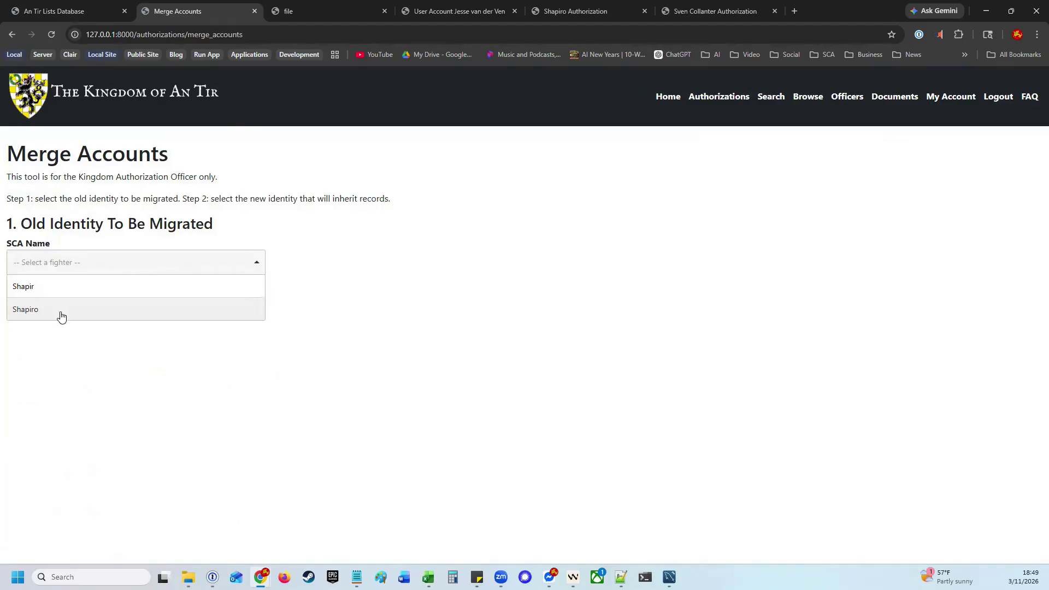
{"action": "left_click", "coordinate": [60, 310]}
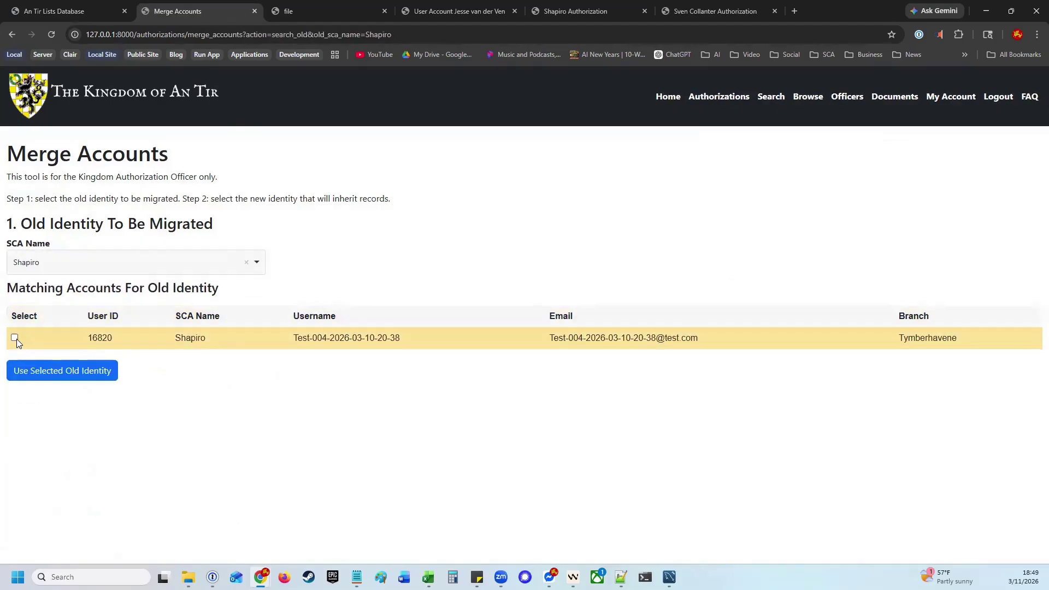
{"action": "left_click_drag", "start_coordinate": [86, 338], "coordinate": [114, 337]}
{"action": "left_click_drag", "start_coordinate": [547, 338], "coordinate": [720, 339]}
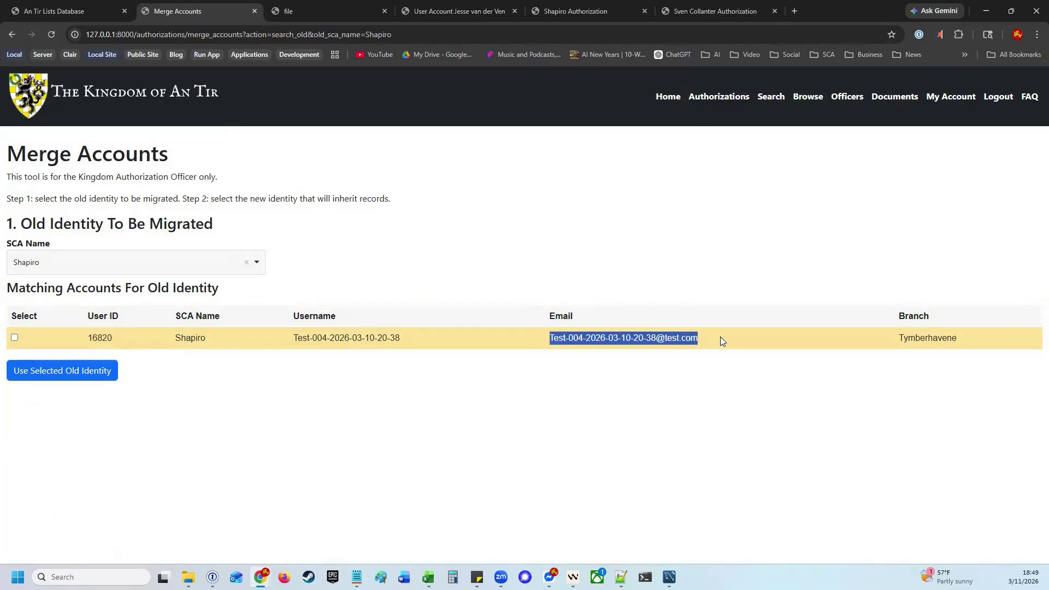
{"action": "left_click", "coordinate": [479, 347]}
{"action": "left_click", "coordinate": [15, 338]}
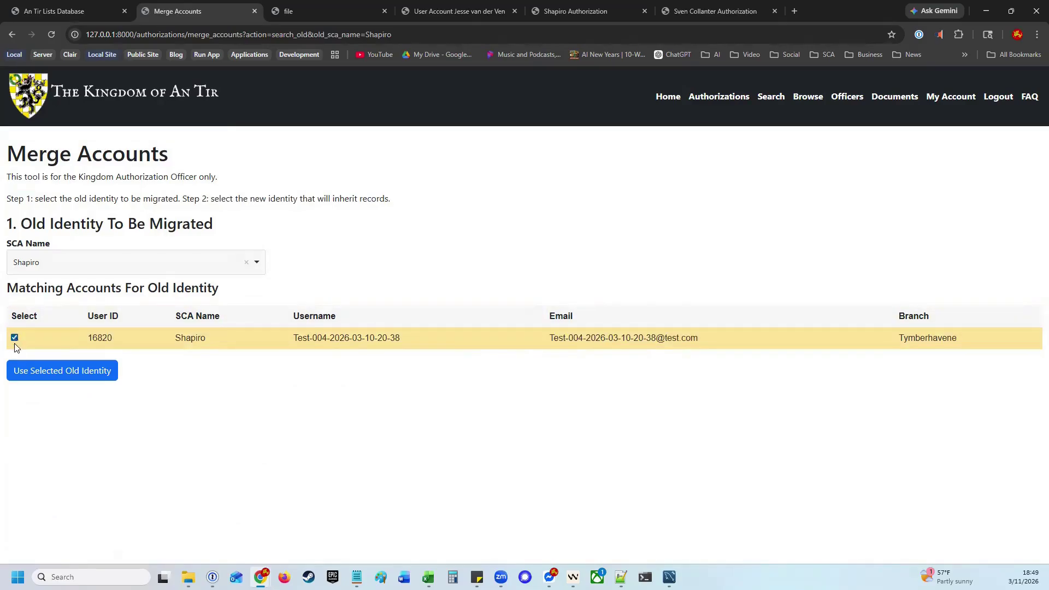
{"action": "left_click", "coordinate": [63, 371]}
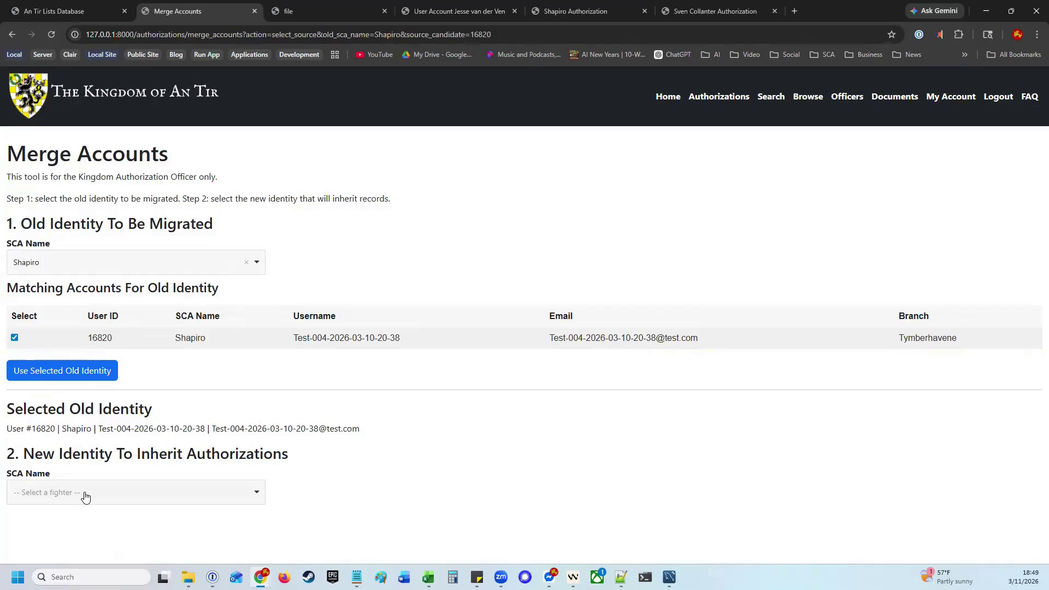
Search for the inheriting fighter, set it as the new identity, and preview the merge
{"action": "left_click", "coordinate": [125, 498]}
{"action": "type", "text": "sven"}
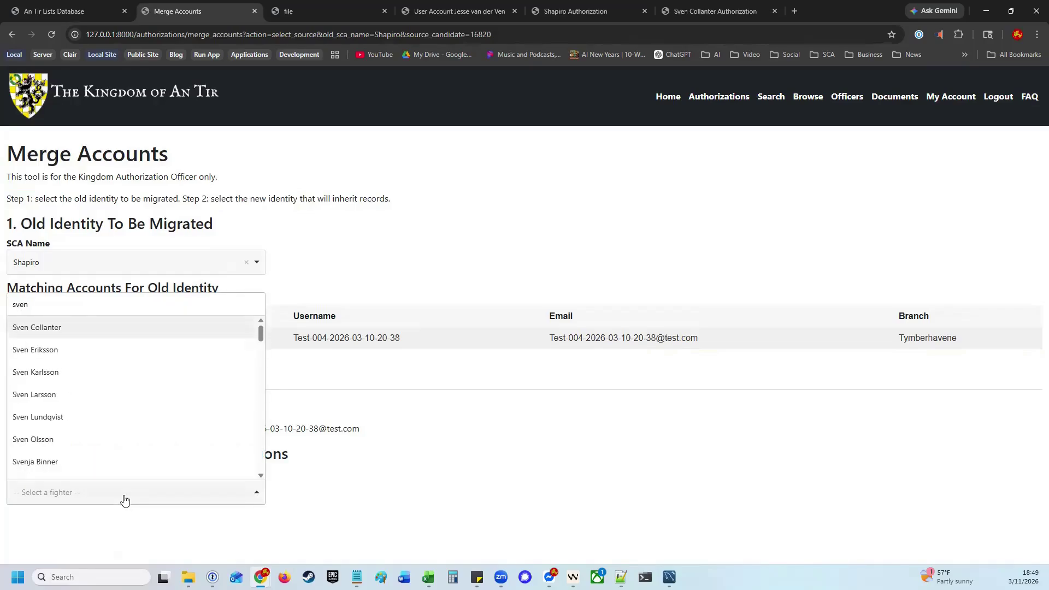
{"action": "left_click", "coordinate": [36, 327]}
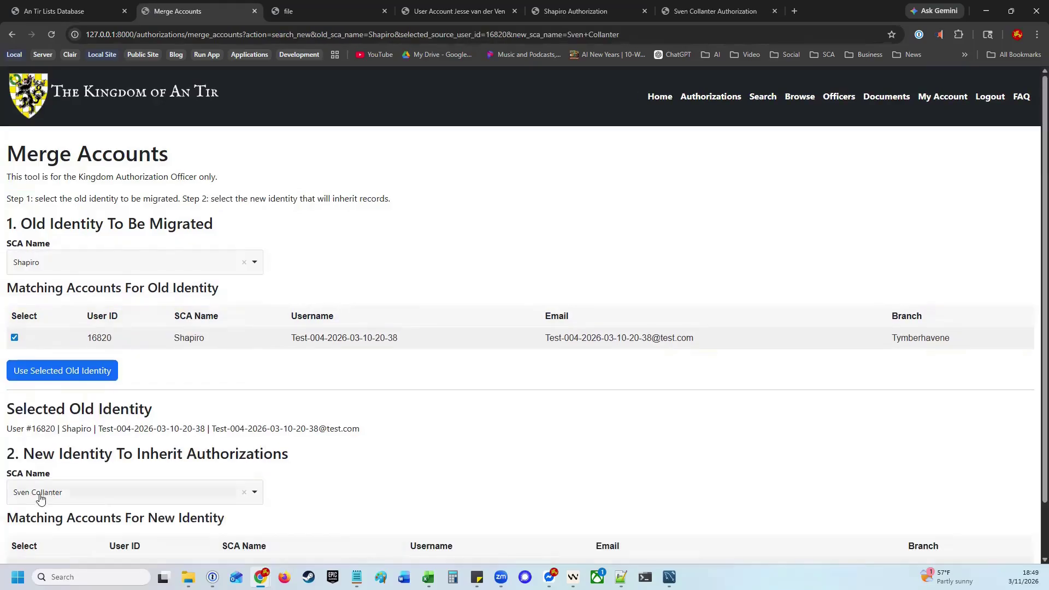
{"action": "scroll", "coordinate": [40, 499], "scroll_direction": "down", "scroll_amount": 1}
{"action": "left_click", "coordinate": [14, 507]}
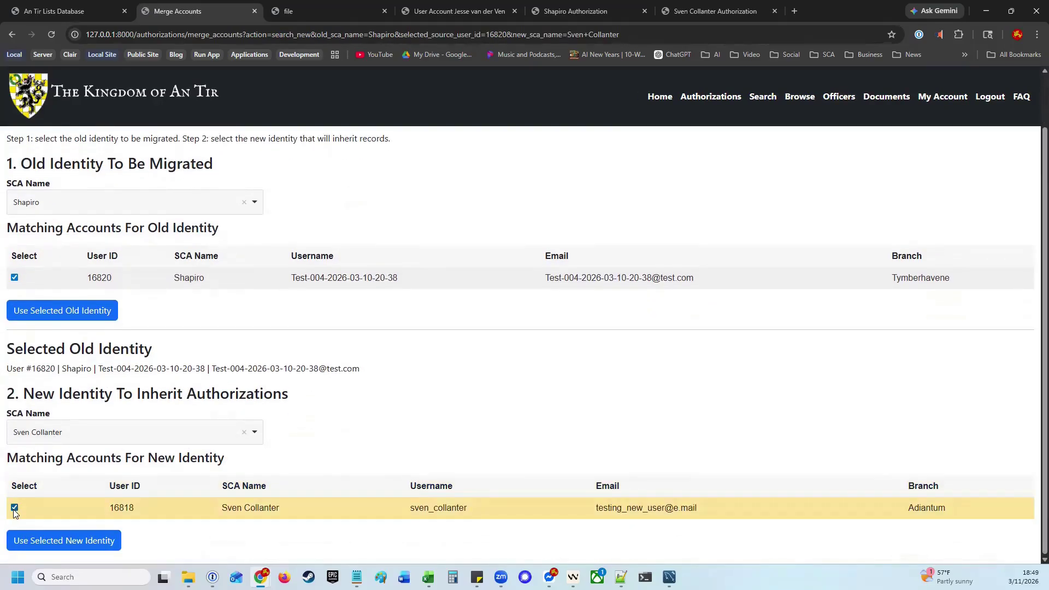
{"action": "left_click", "coordinate": [88, 540]}
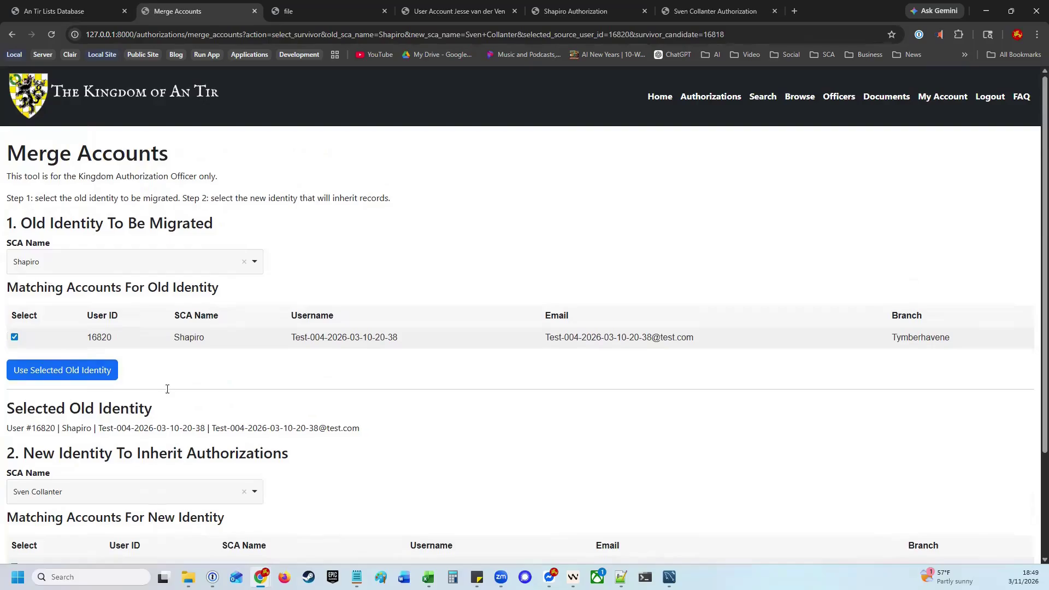
{"action": "scroll", "coordinate": [167, 388], "scroll_direction": "down", "scroll_amount": 3}
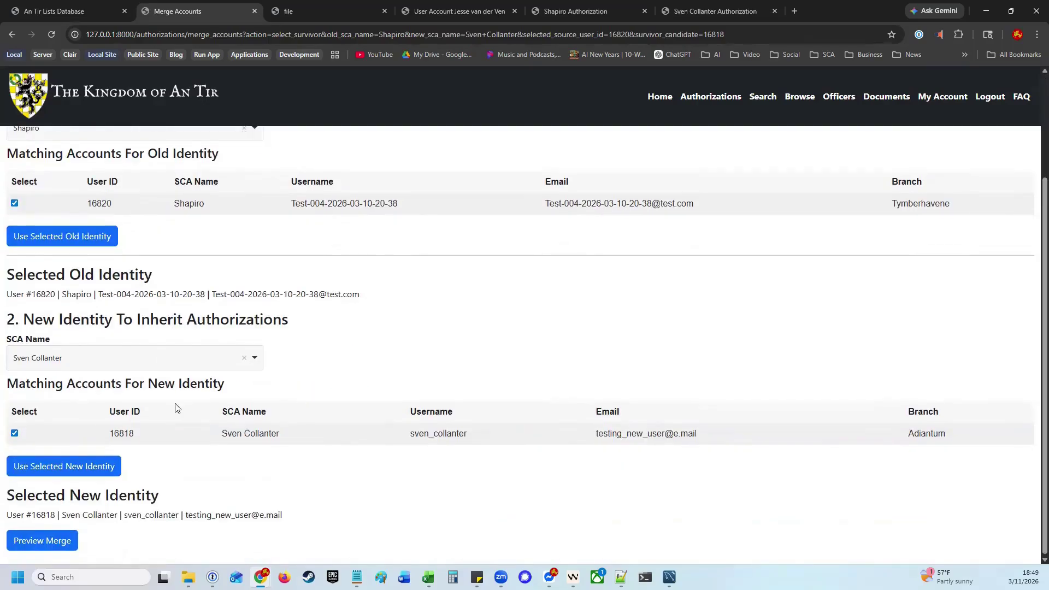
{"action": "left_click", "coordinate": [55, 542]}
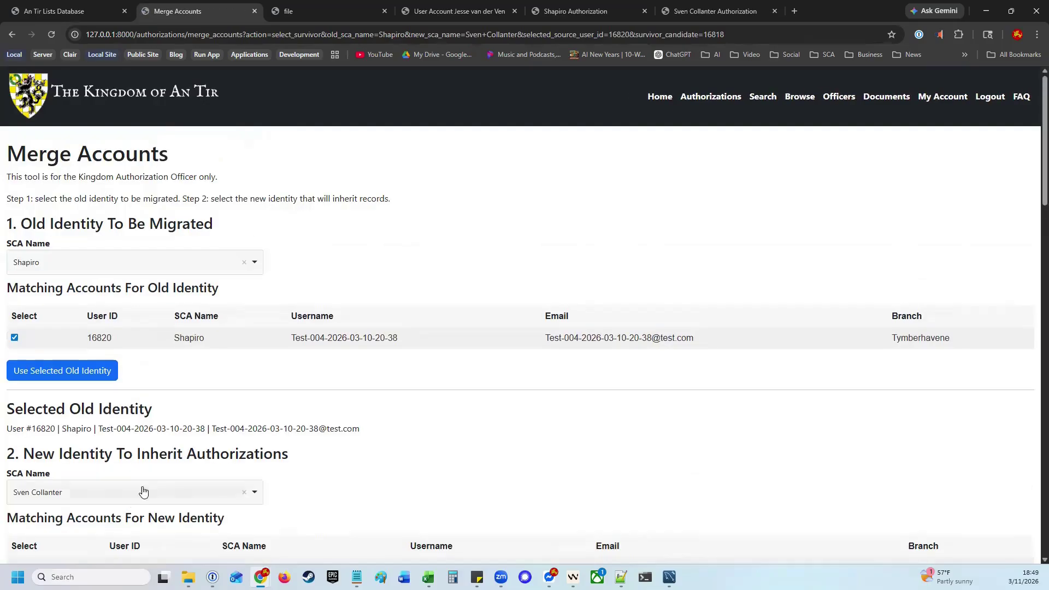
Review the Merged Profile form and replace the last four digits of the phone number
{"action": "scroll", "coordinate": [143, 491], "scroll_direction": "down", "scroll_amount": 7}
{"action": "scroll", "coordinate": [207, 390], "scroll_direction": "up", "scroll_amount": 3}
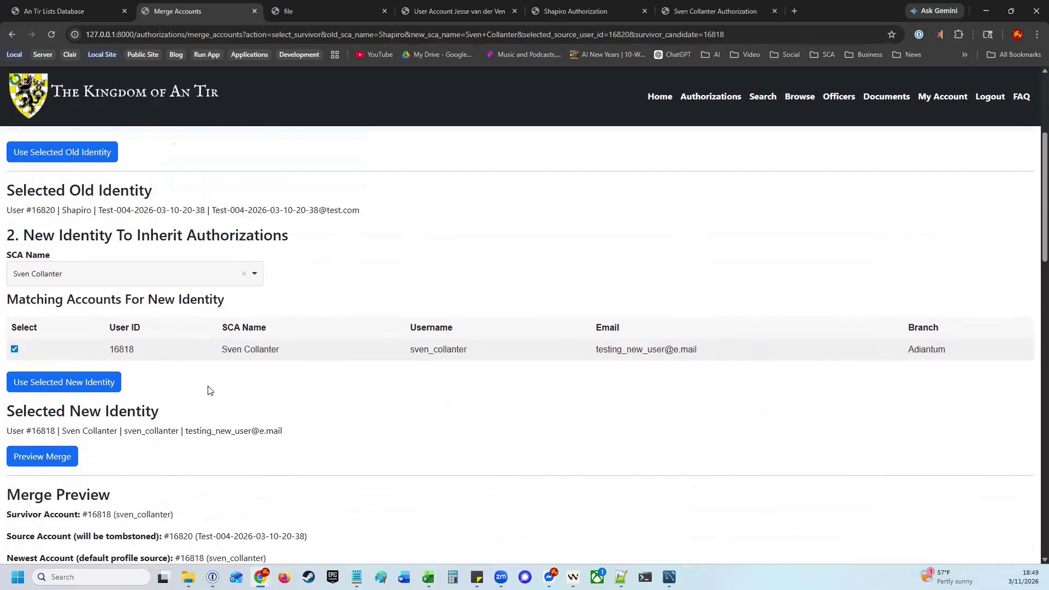
{"action": "scroll", "coordinate": [211, 396], "scroll_direction": "down", "scroll_amount": 7}
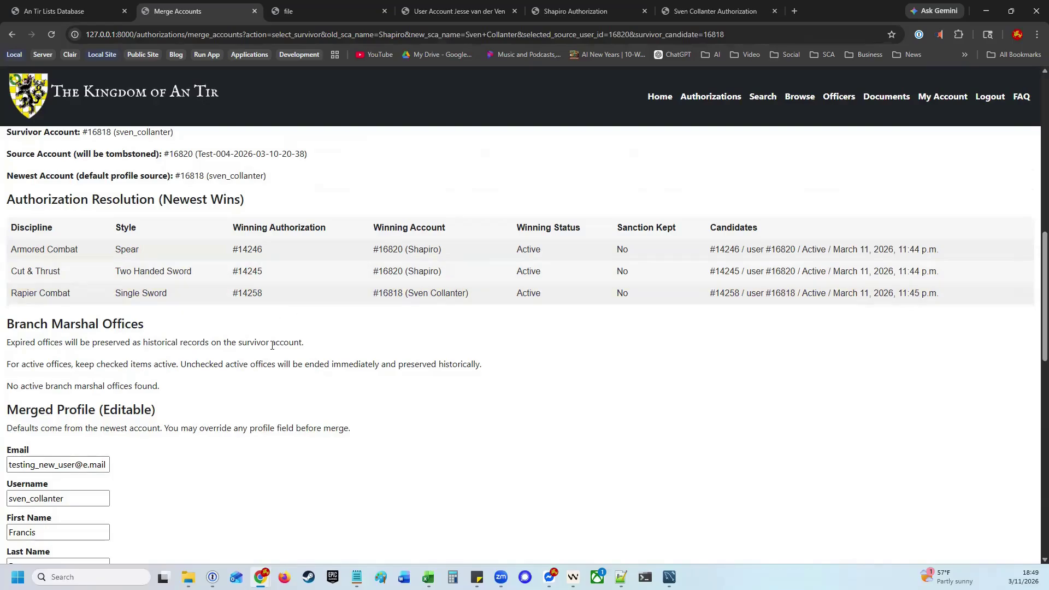
{"action": "scroll", "coordinate": [272, 346], "scroll_direction": "down", "scroll_amount": 4}
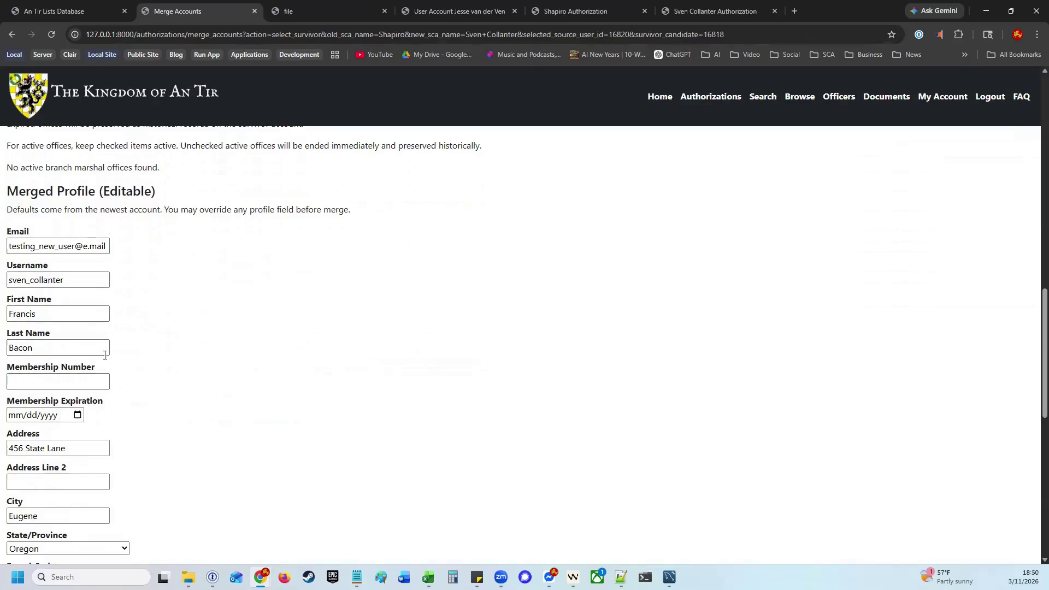
{"action": "scroll", "coordinate": [133, 328], "scroll_direction": "down", "scroll_amount": 4}
{"action": "scroll", "coordinate": [168, 327], "scroll_direction": "down", "scroll_amount": 5}
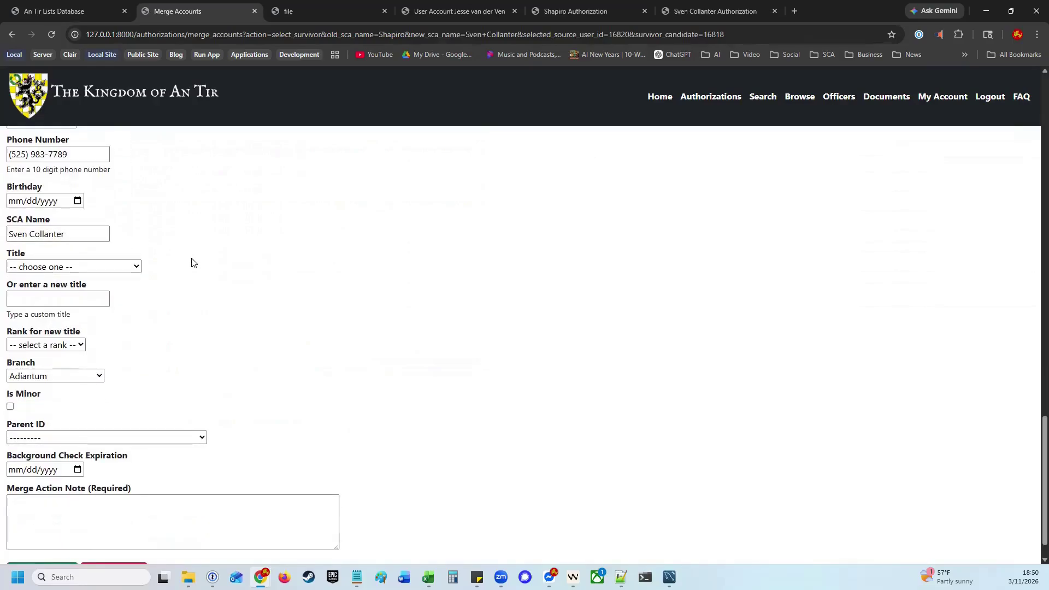
{"action": "scroll", "coordinate": [189, 281], "scroll_direction": "up", "scroll_amount": 2}
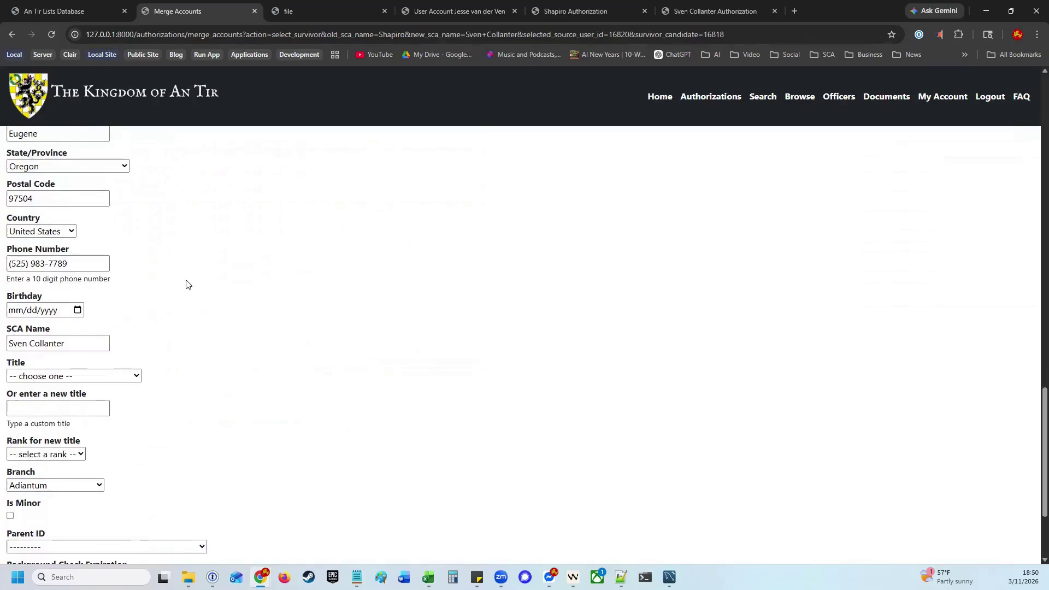
{"action": "left_click_drag", "start_coordinate": [75, 263], "coordinate": [51, 263]}
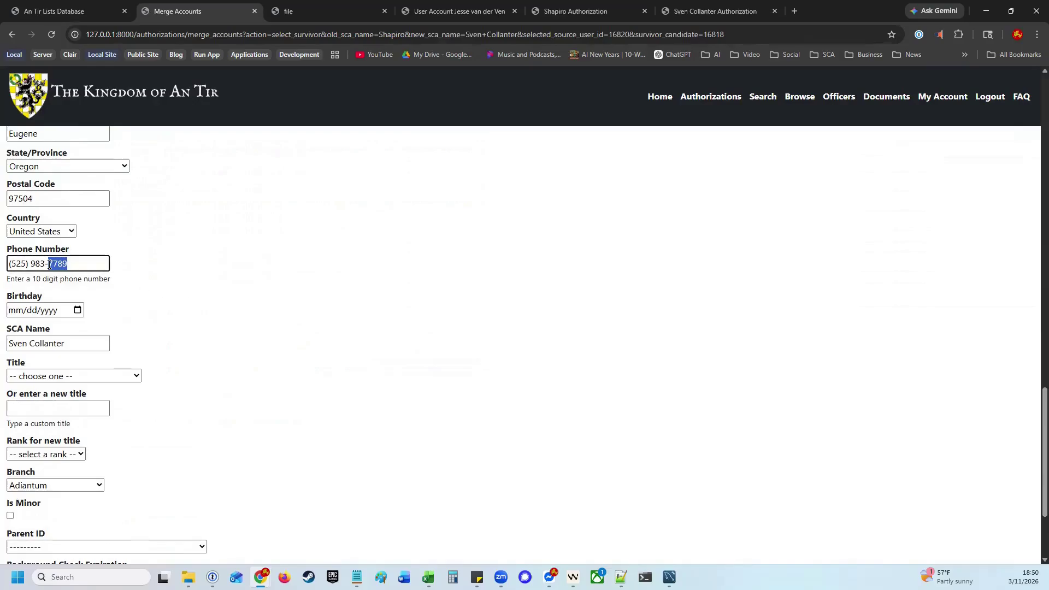
{"action": "type", "text": "5555"}
{"action": "left_click", "coordinate": [233, 271]}
Add the merge note 'Merging as part of a demo' and execute the merge
{"action": "scroll", "coordinate": [233, 275], "scroll_direction": "down", "scroll_amount": 2}
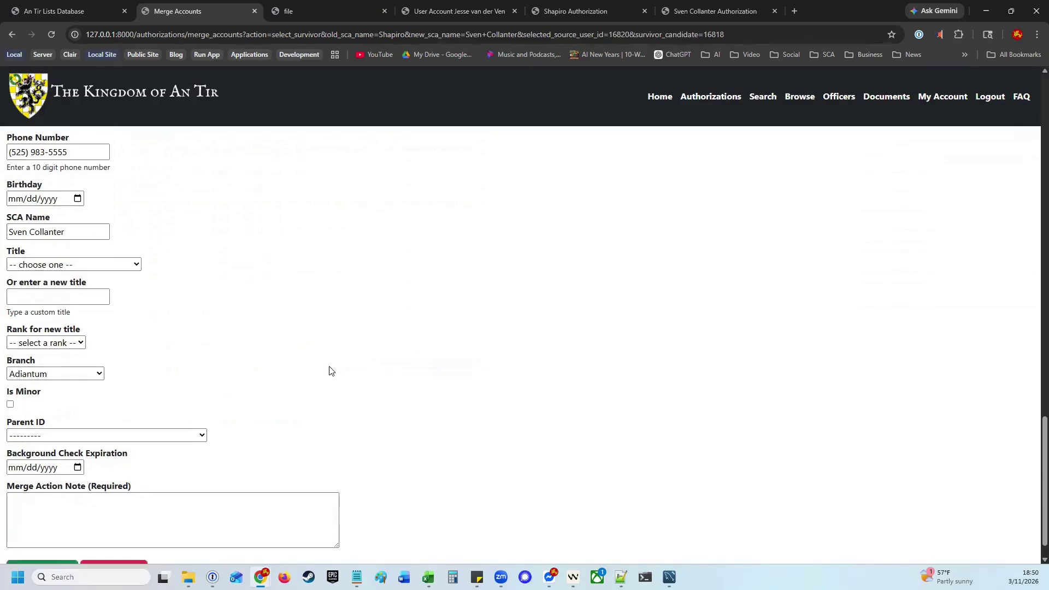
{"action": "scroll", "coordinate": [410, 390], "scroll_direction": "down", "scroll_amount": 1}
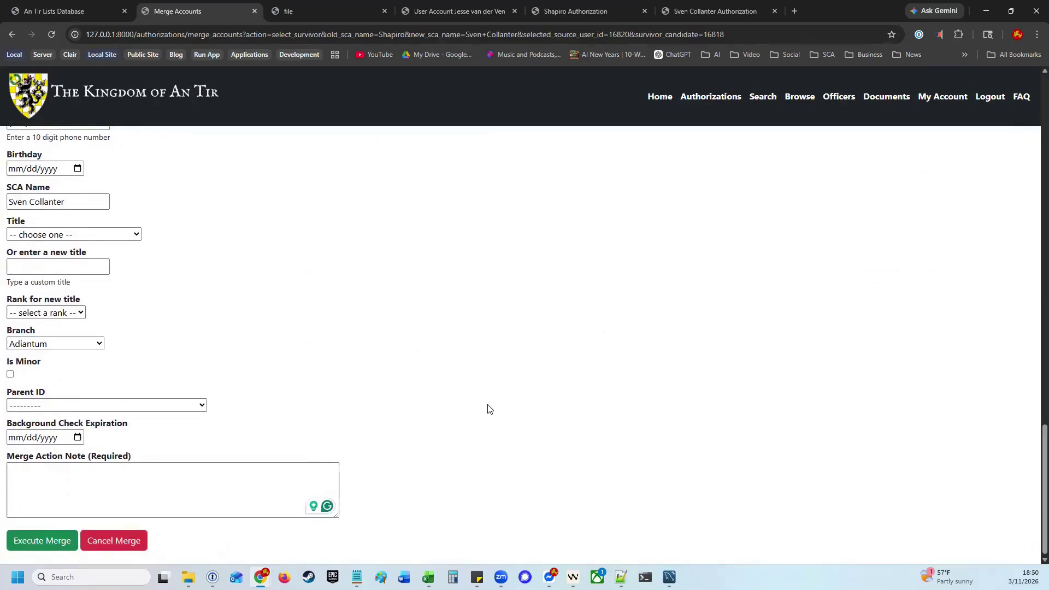
{"action": "left_click", "coordinate": [252, 490]}
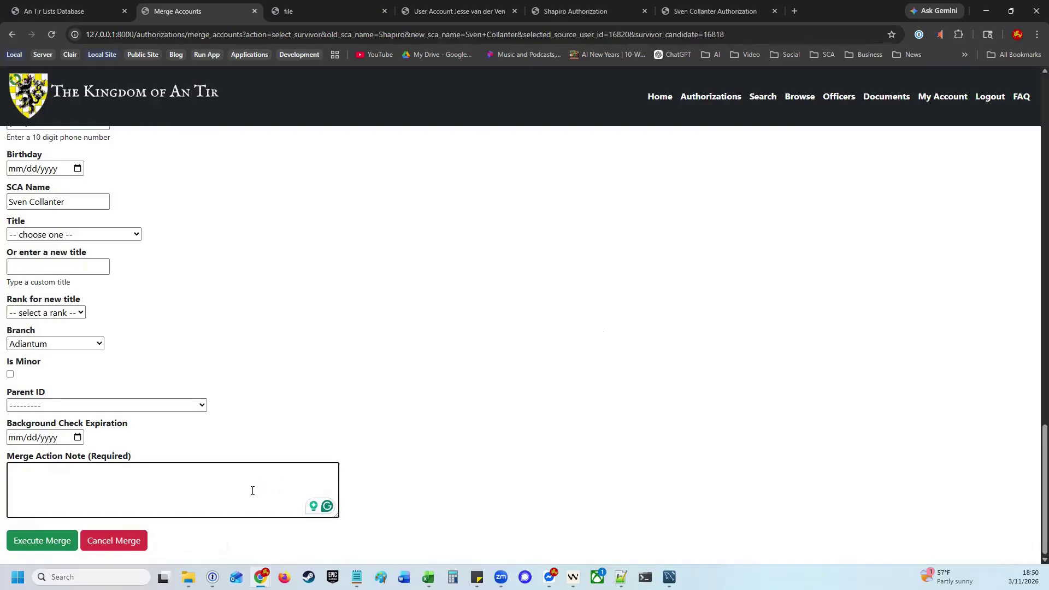
{"action": "type", "text": "Merging as part of a demo"}
{"action": "left_click", "coordinate": [41, 548]}
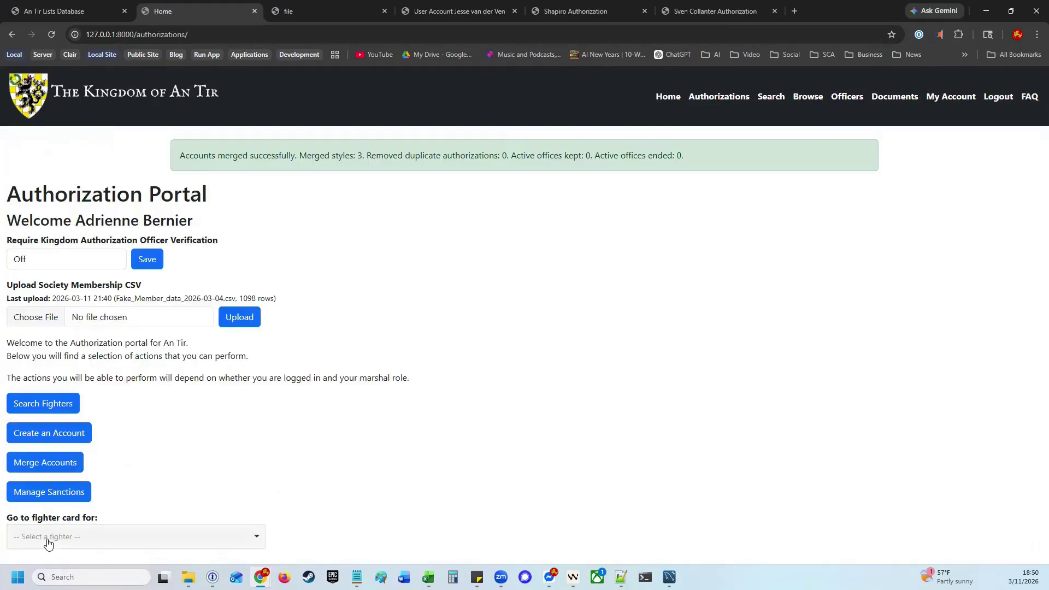
Reload the old fighter's authorization page to confirm it redirects, then return to Authorizations
{"action": "left_click", "coordinate": [566, 9]}
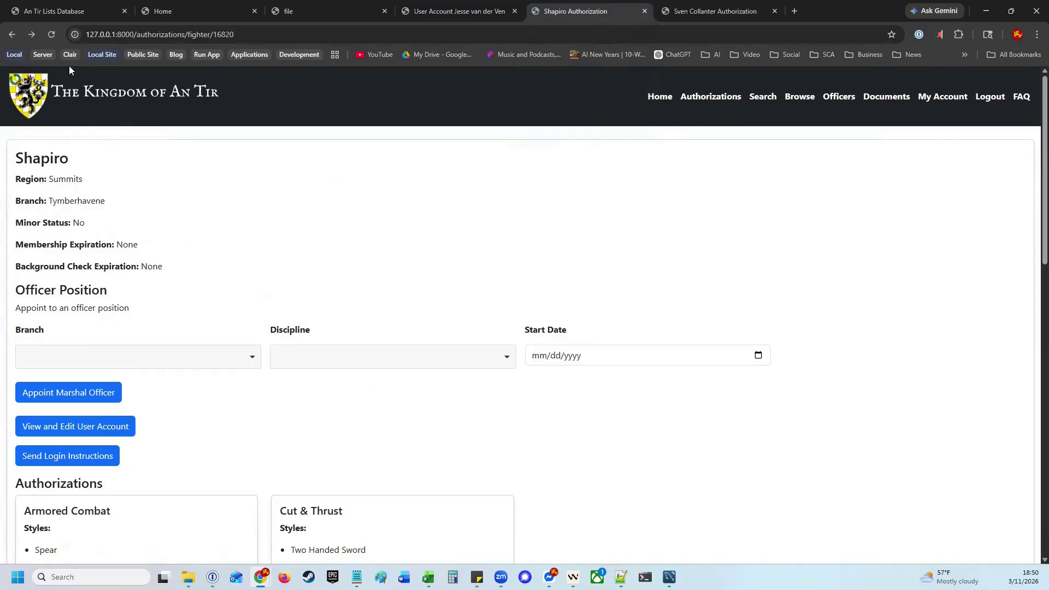
{"action": "left_click", "coordinate": [52, 33]}
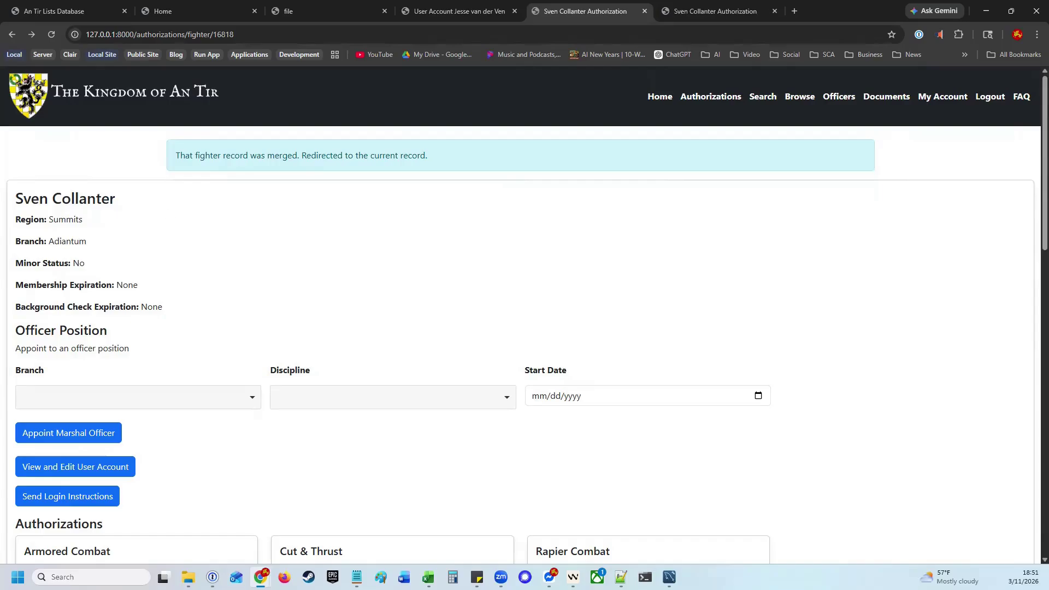
{"action": "left_click", "coordinate": [721, 96]}
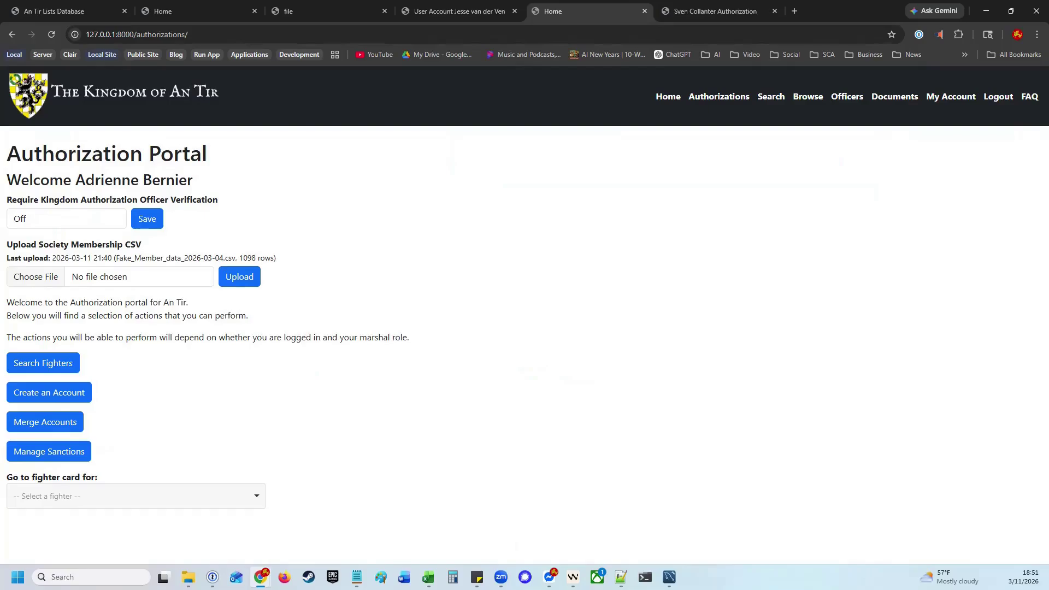
Upload Fake_Member_data_2026-03-04.csv and check the new last-upload filename and timestamp
{"action": "left_click", "coordinate": [26, 283]}
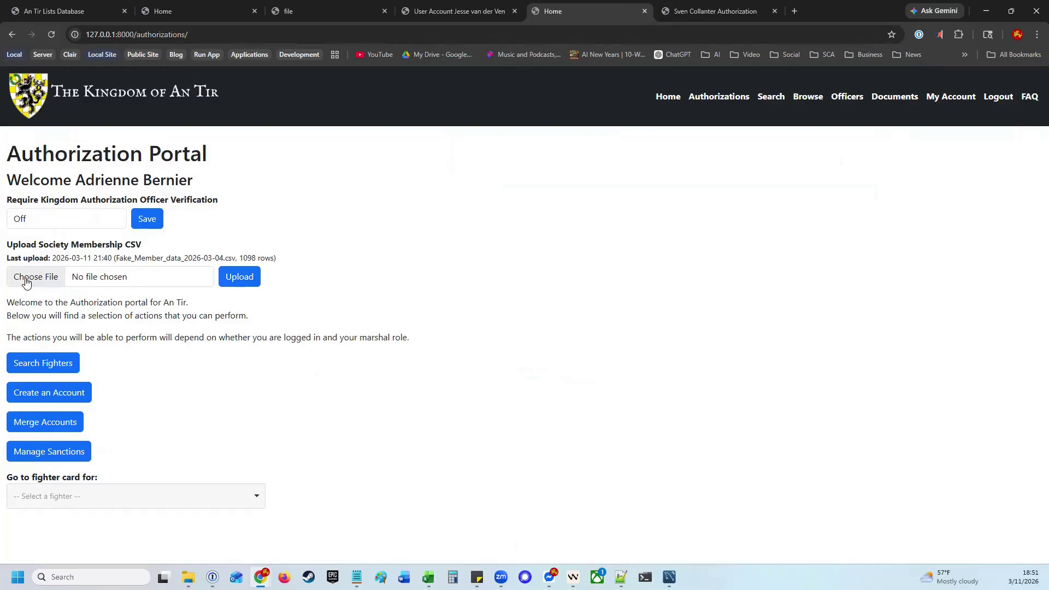
{"action": "left_click", "coordinate": [254, 278]}
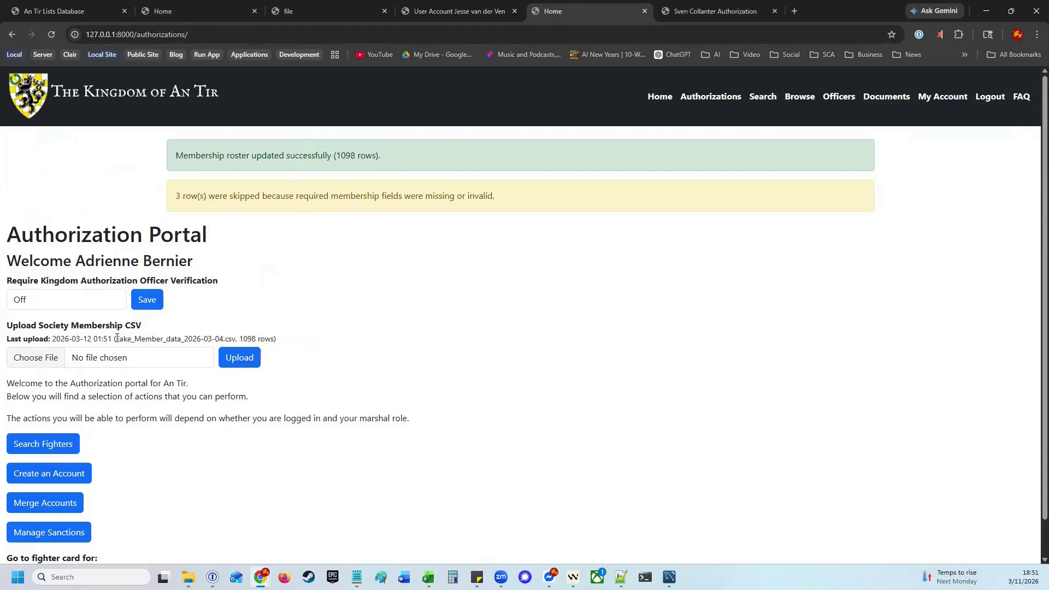
{"action": "left_click_drag", "start_coordinate": [116, 338], "coordinate": [237, 339]}
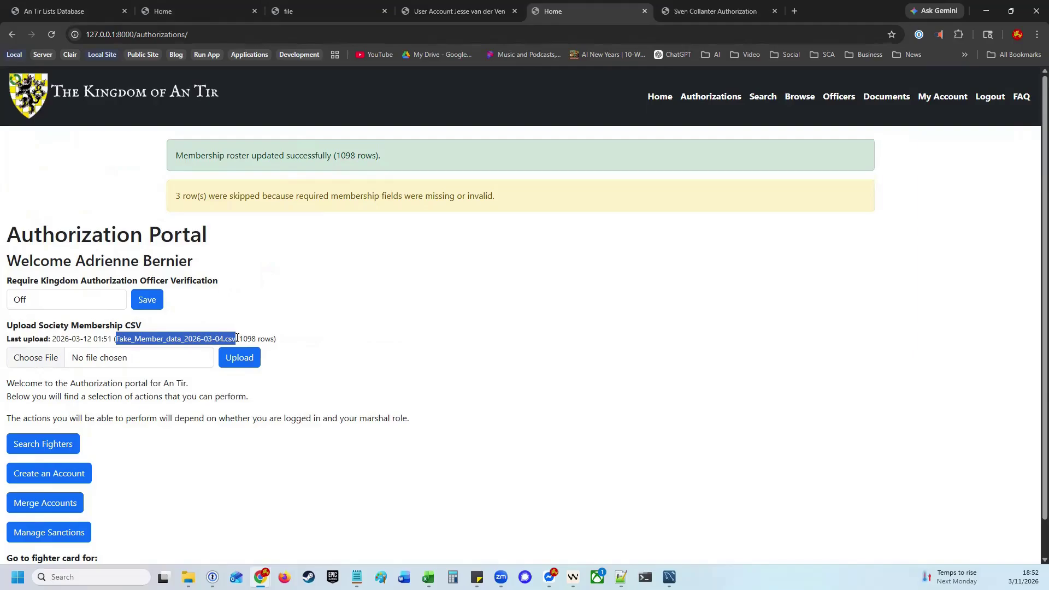
{"action": "left_click_drag", "start_coordinate": [53, 338], "coordinate": [119, 335]}
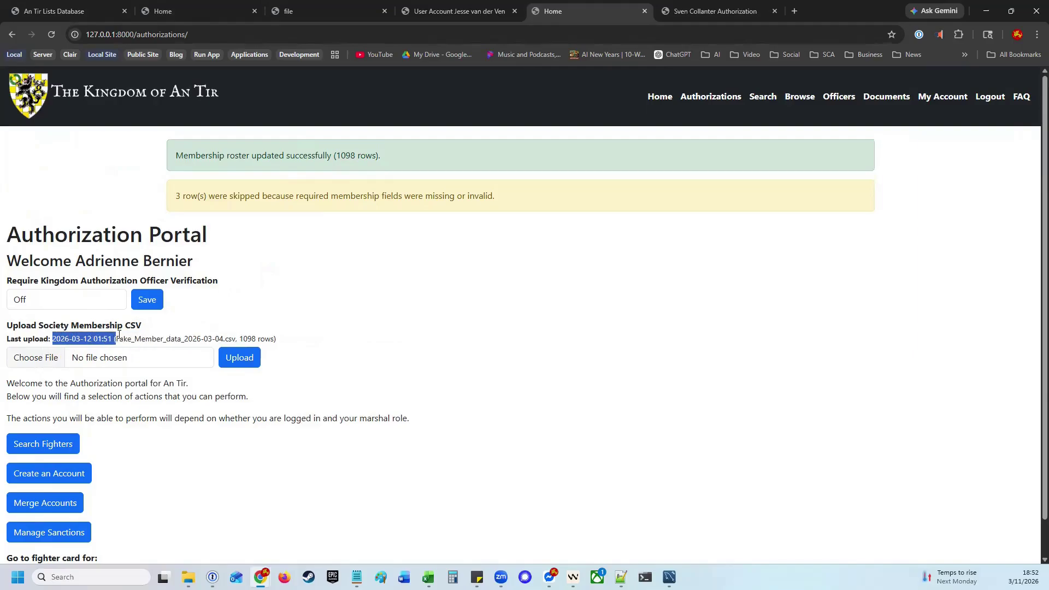
{"action": "left_click", "coordinate": [265, 325]}
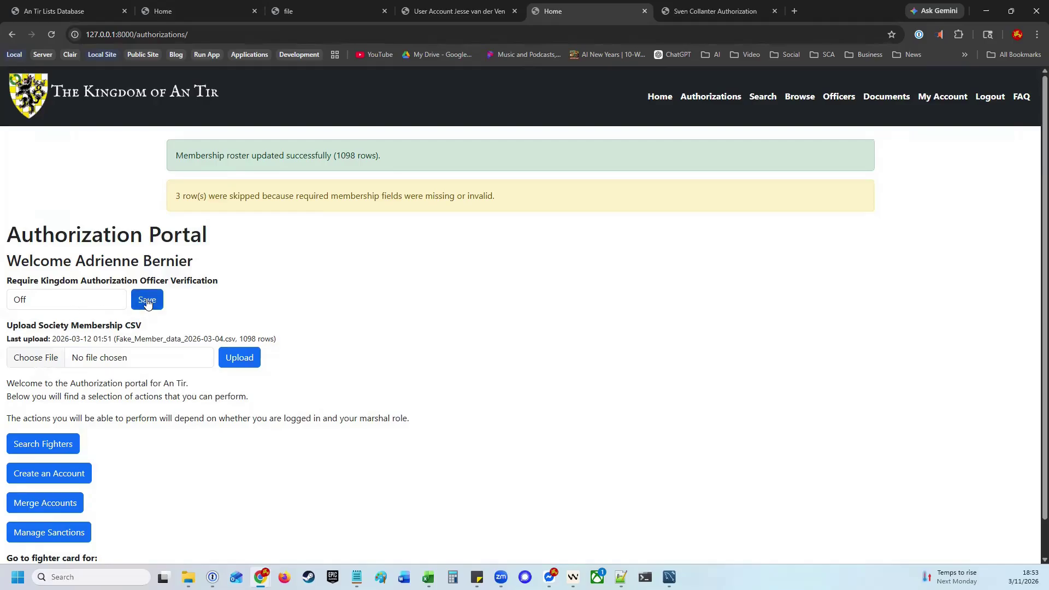
Turn Require Kingdom Authorization Officer Verification On and save
{"action": "left_click", "coordinate": [79, 304]}
{"action": "left_click", "coordinate": [41, 319]}
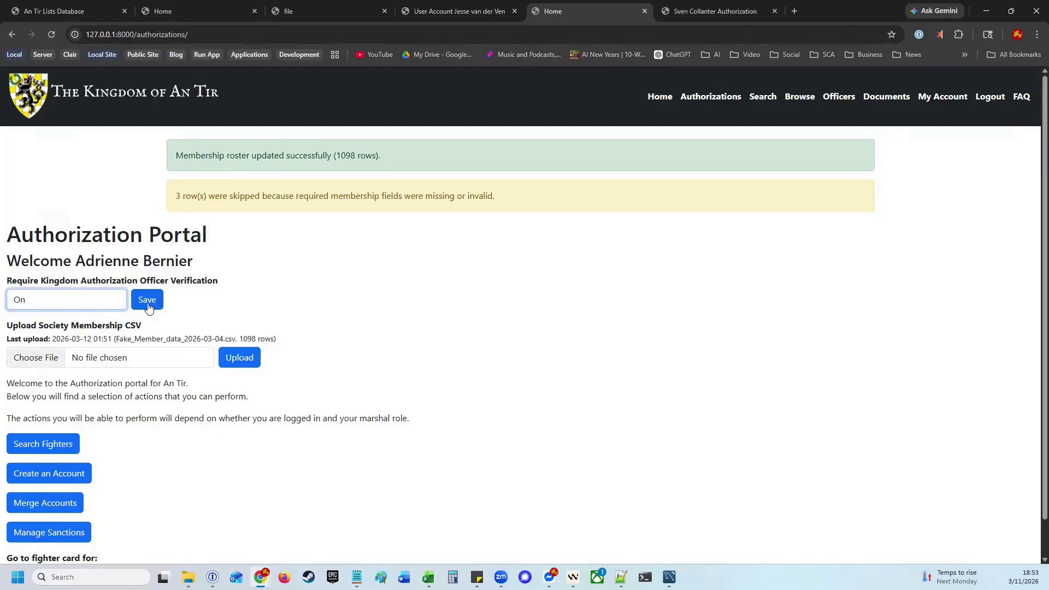
{"action": "left_click", "coordinate": [151, 303]}
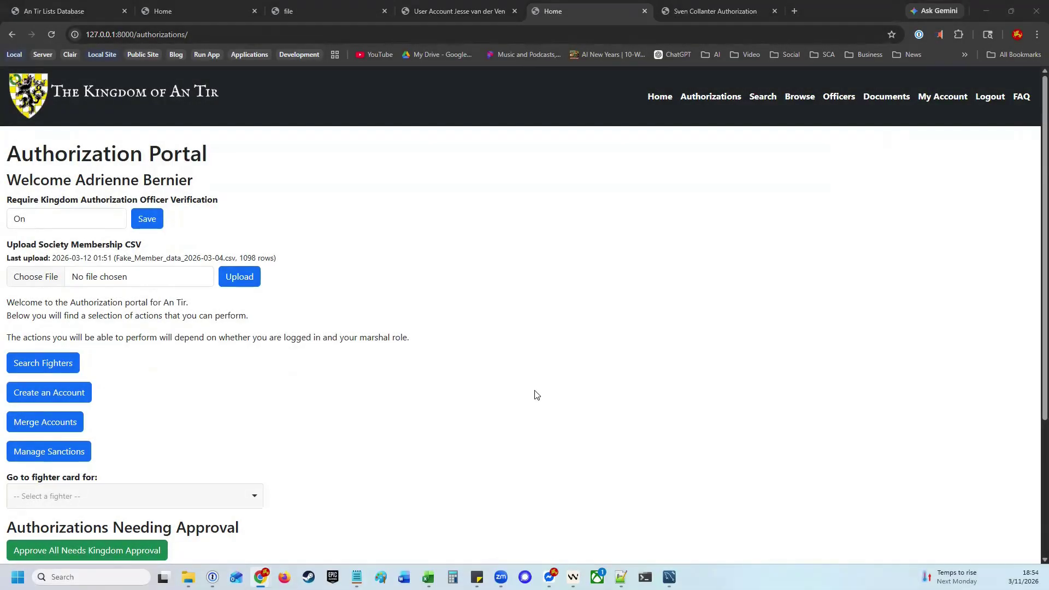
Approve the Armored Combat Junior Marshal authorization under Authorizations Needing Approval
{"action": "scroll", "coordinate": [536, 394], "scroll_direction": "down", "scroll_amount": 3}
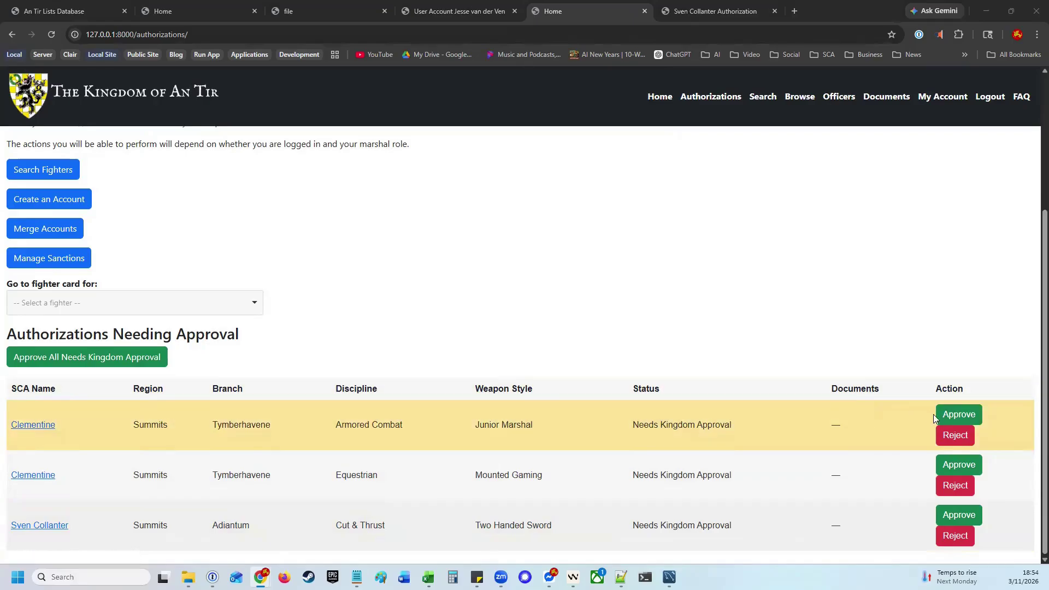
{"action": "left_click", "coordinate": [953, 416]}
{"action": "scroll", "coordinate": [480, 391], "scroll_direction": "down", "scroll_amount": 3}
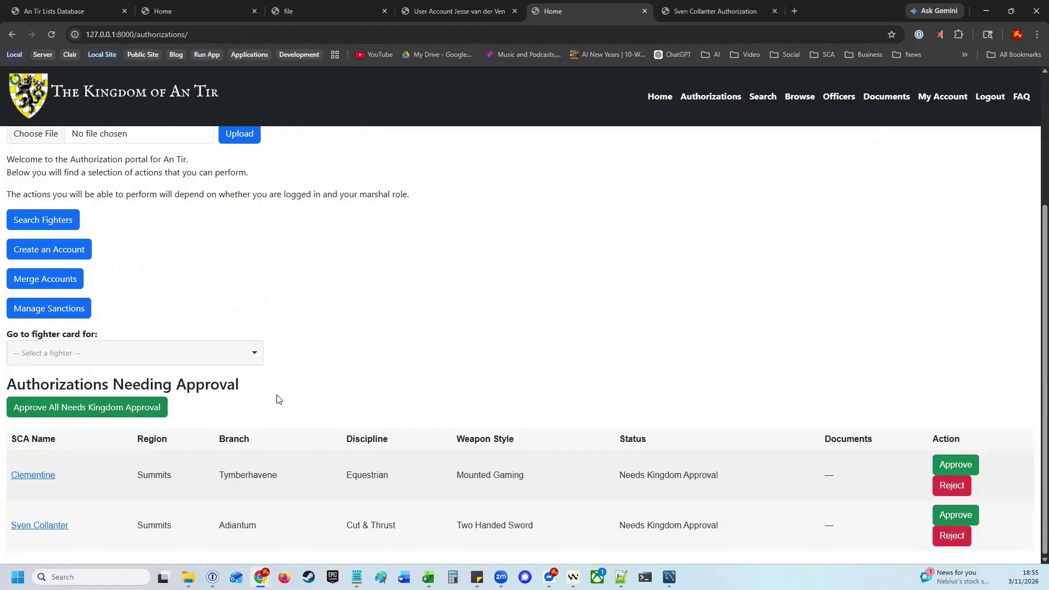
{"action": "scroll", "coordinate": [277, 395], "scroll_direction": "up", "scroll_amount": 4}
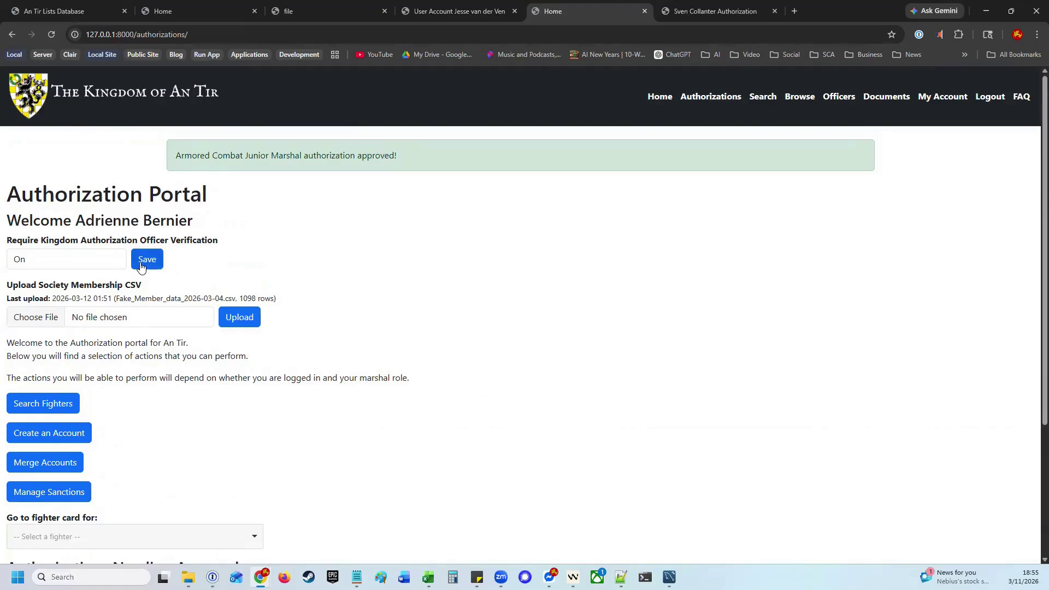
Switch Require Kingdom Authorization Officer Verification back to Off and save, auto-approving both queued authorizations
{"action": "left_click", "coordinate": [81, 262]}
{"action": "left_click", "coordinate": [32, 293]}
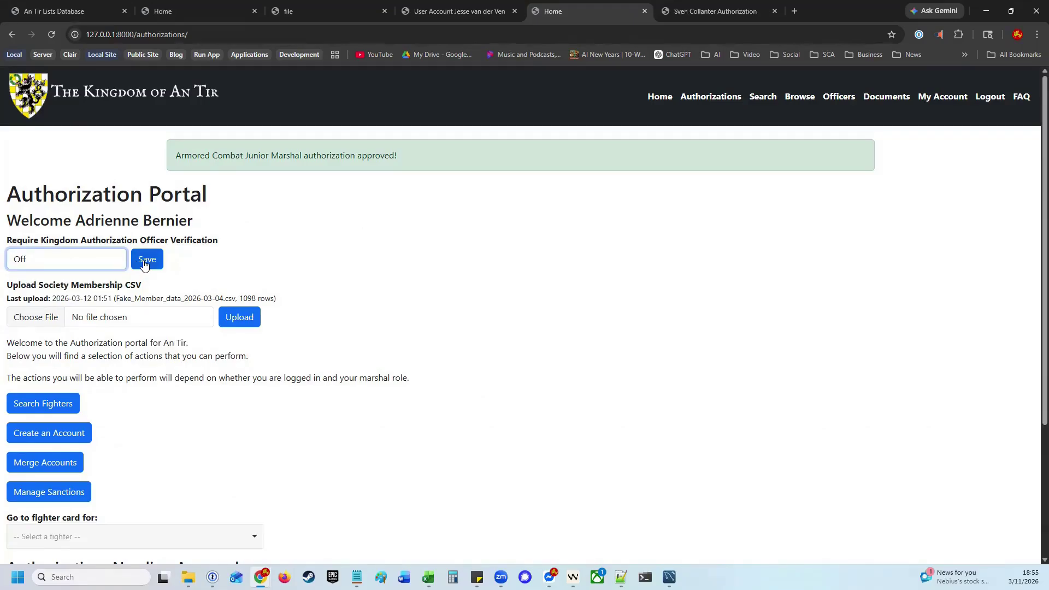
{"action": "left_click", "coordinate": [144, 263]}
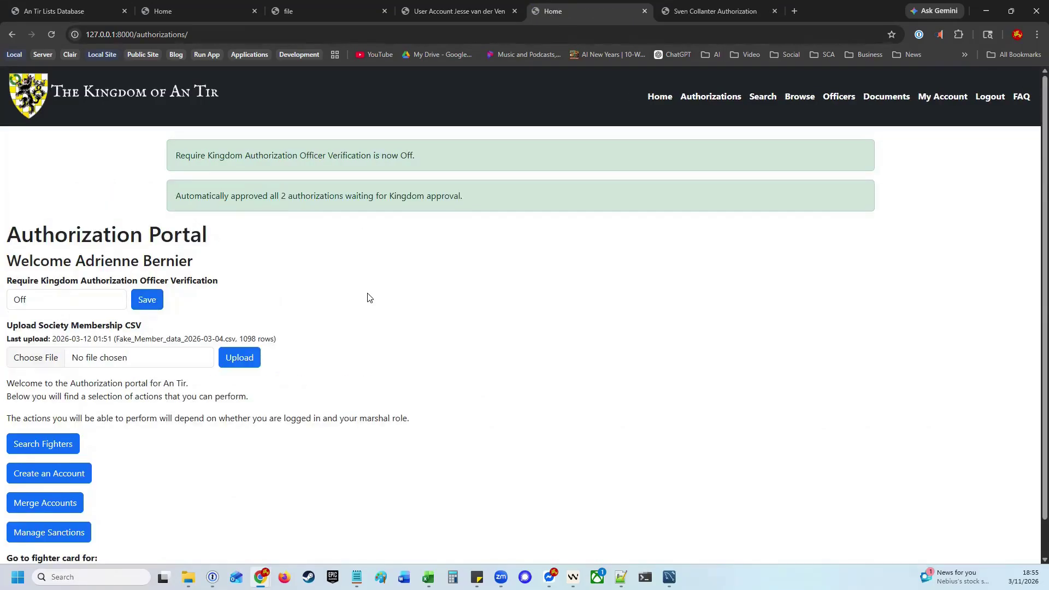